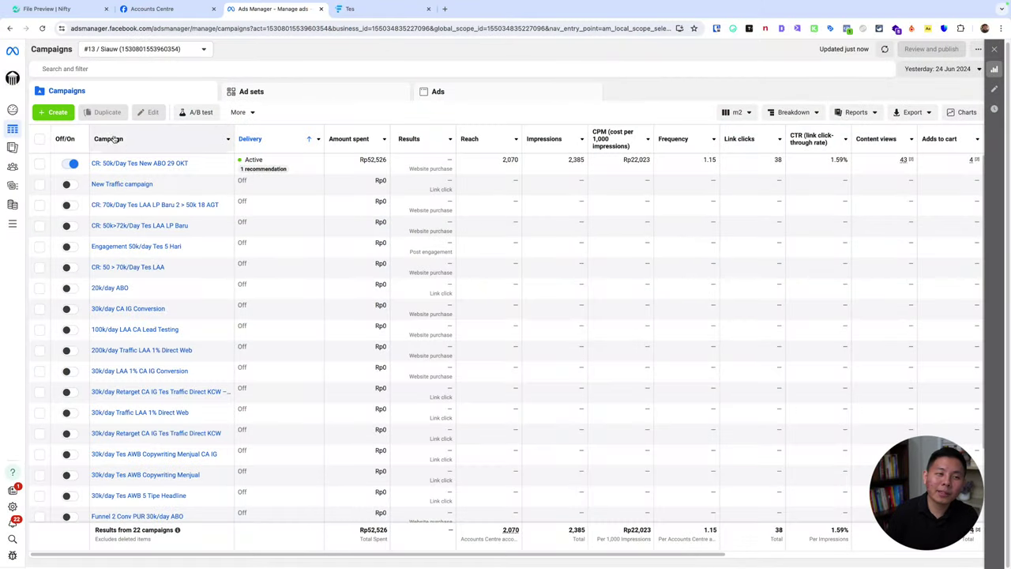
- Create a new campaign with the Traffic objective and the Manual traffic campaign setup
{"action": "left_click", "coordinate": [54, 112]}
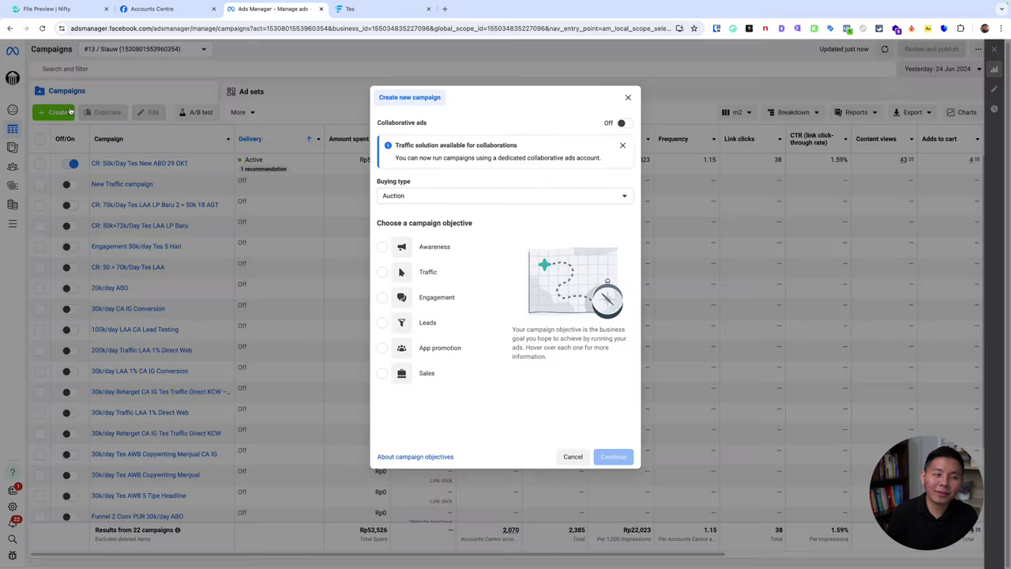
{"action": "mouse_move", "coordinate": [488, 253]}
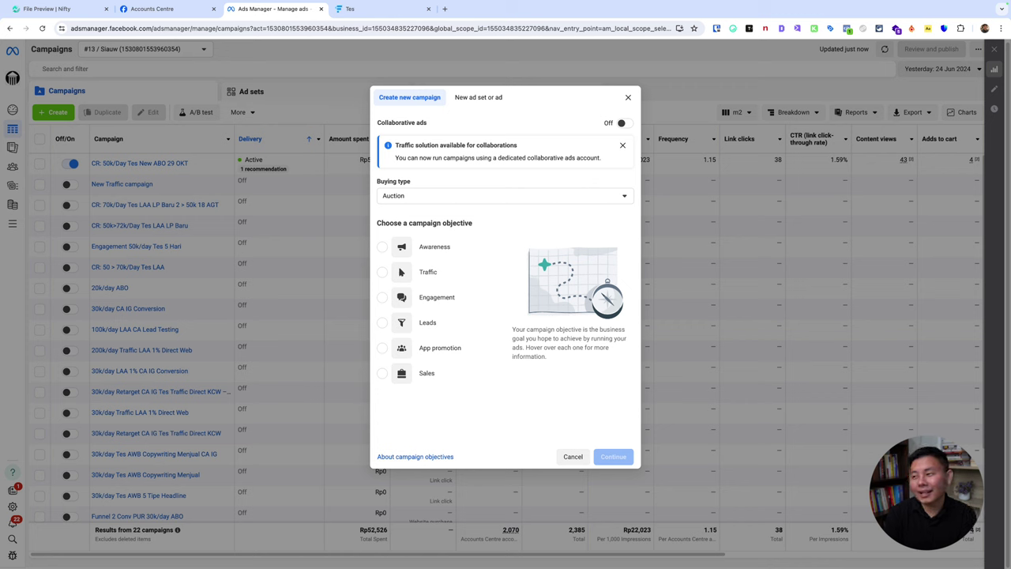
{"action": "mouse_move", "coordinate": [442, 277]}
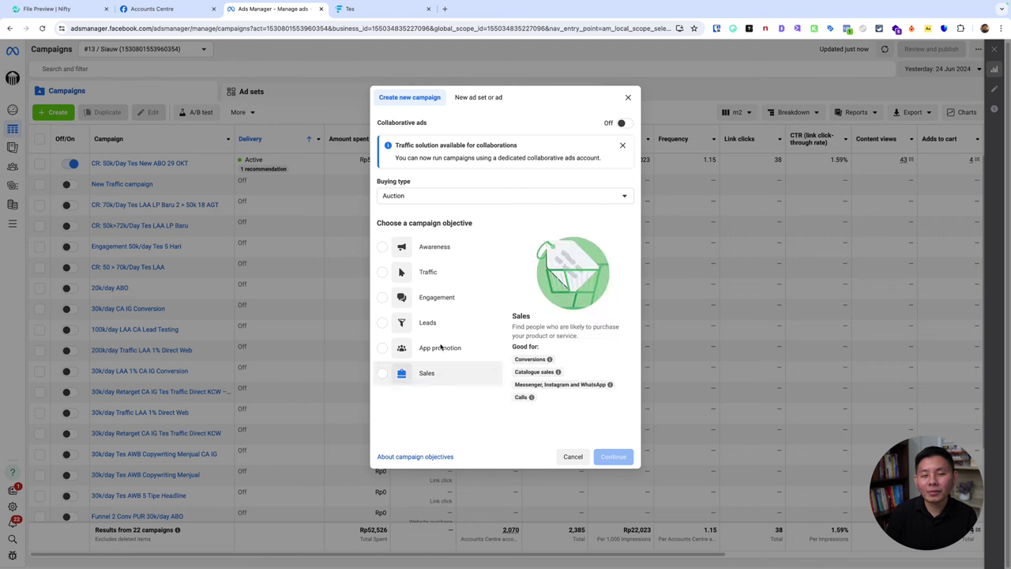
{"action": "left_click", "coordinate": [467, 283]}
{"action": "left_click", "coordinate": [606, 457]}
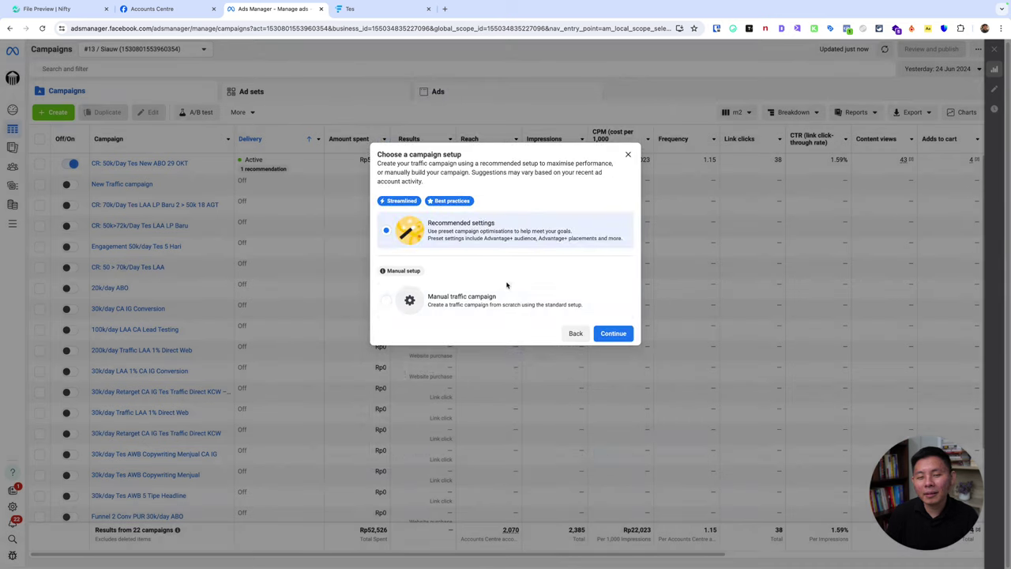
{"action": "left_click", "coordinate": [462, 300]}
{"action": "left_click", "coordinate": [613, 333]}
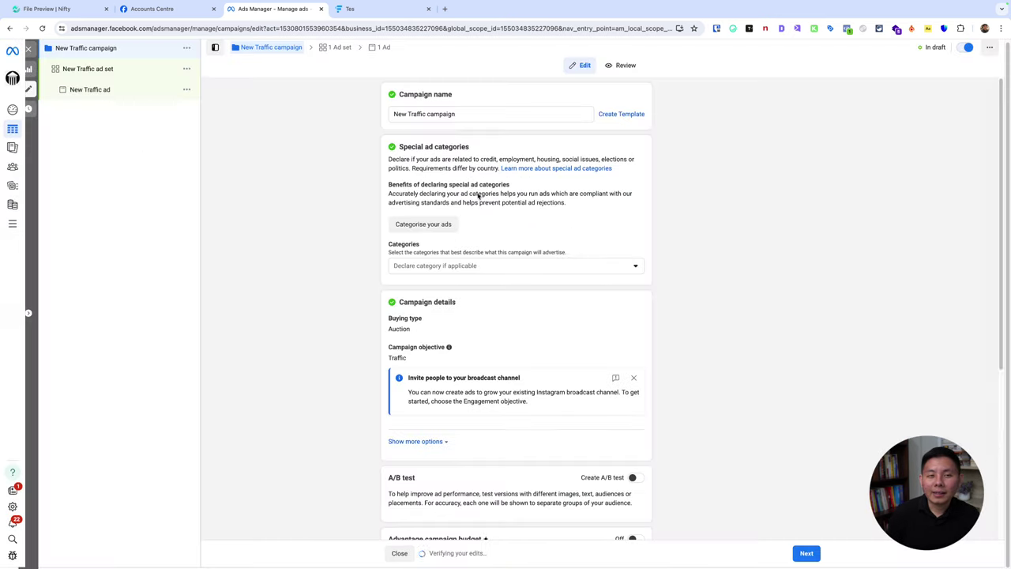
- Open the New Traffic ad set and expand the optional audience suggestion under Advantage+ audience
{"action": "left_click", "coordinate": [107, 71]}
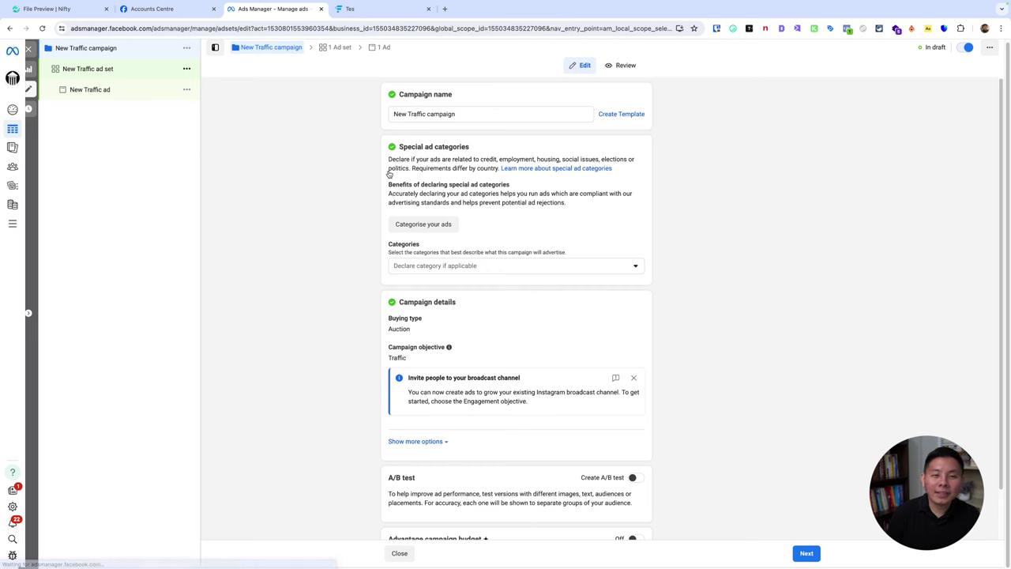
{"action": "scroll", "coordinate": [434, 288], "scroll_direction": "down", "scroll_amount": 15}
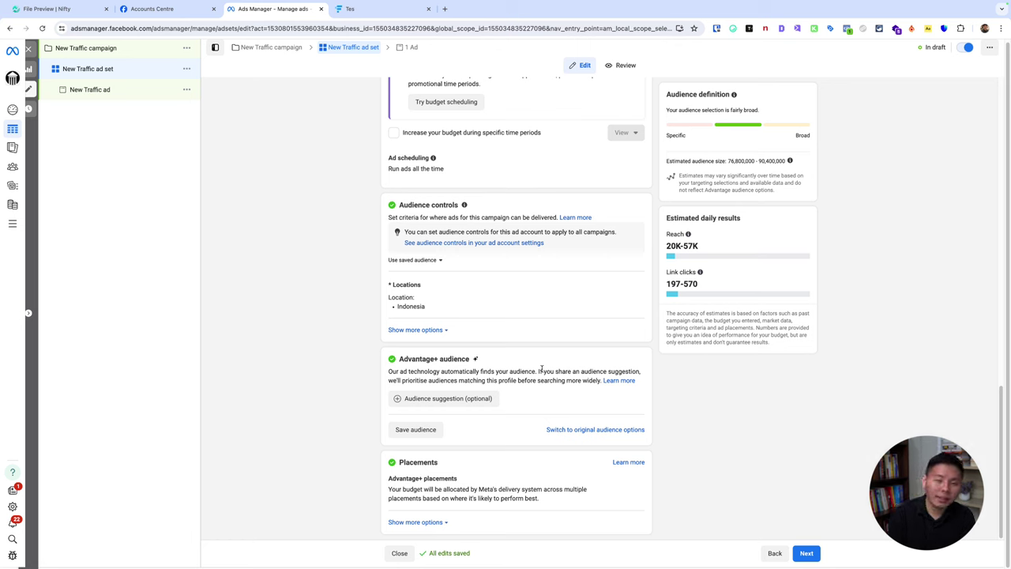
{"action": "left_click", "coordinate": [464, 399]}
{"action": "scroll", "coordinate": [482, 388], "scroll_direction": "down", "scroll_amount": 3}
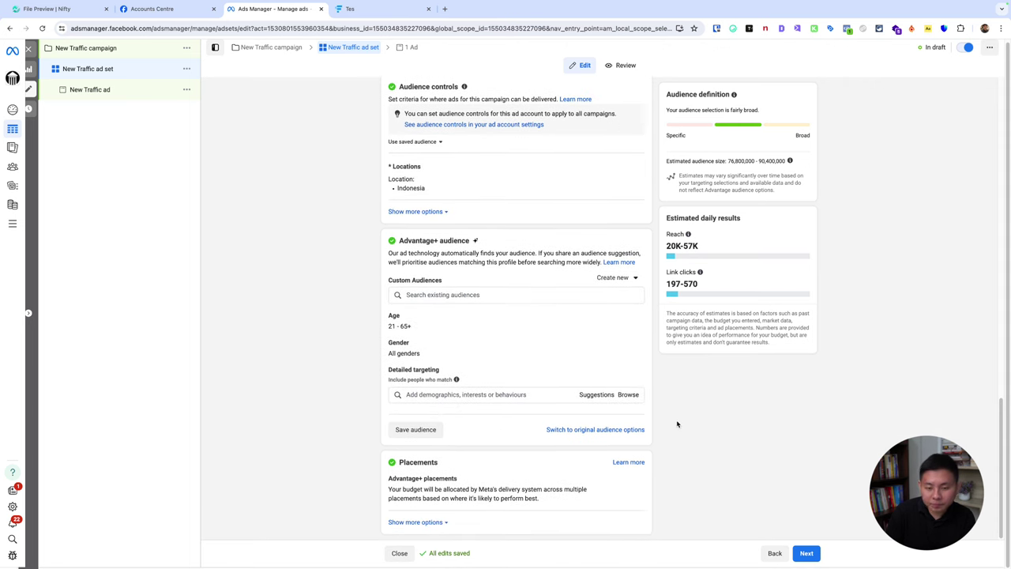
- Search detailed targeting for "jasa interior" and replace the search term with "interior"
{"action": "left_click", "coordinate": [523, 397]}
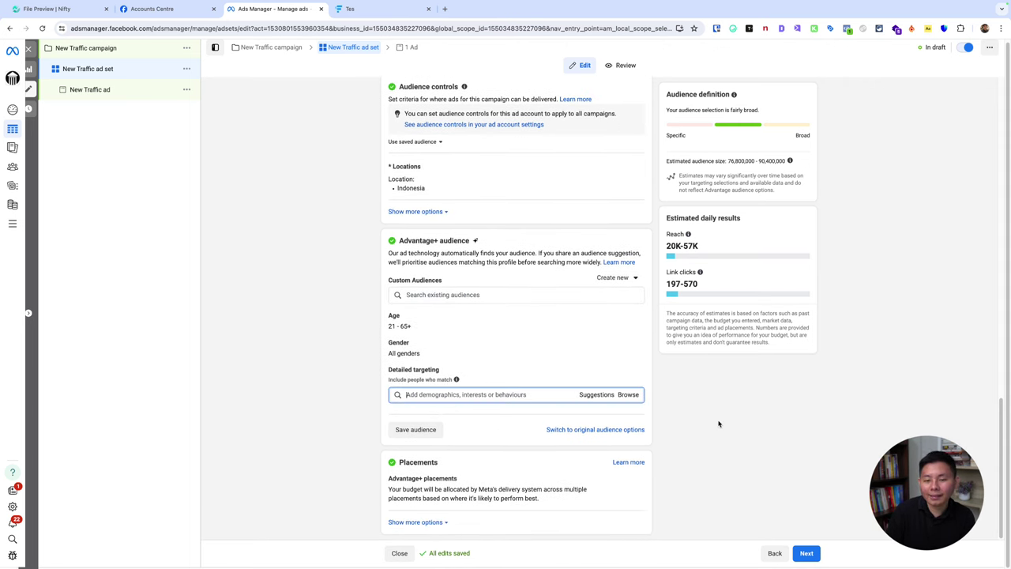
{"action": "type", "text": "jasa interior"}
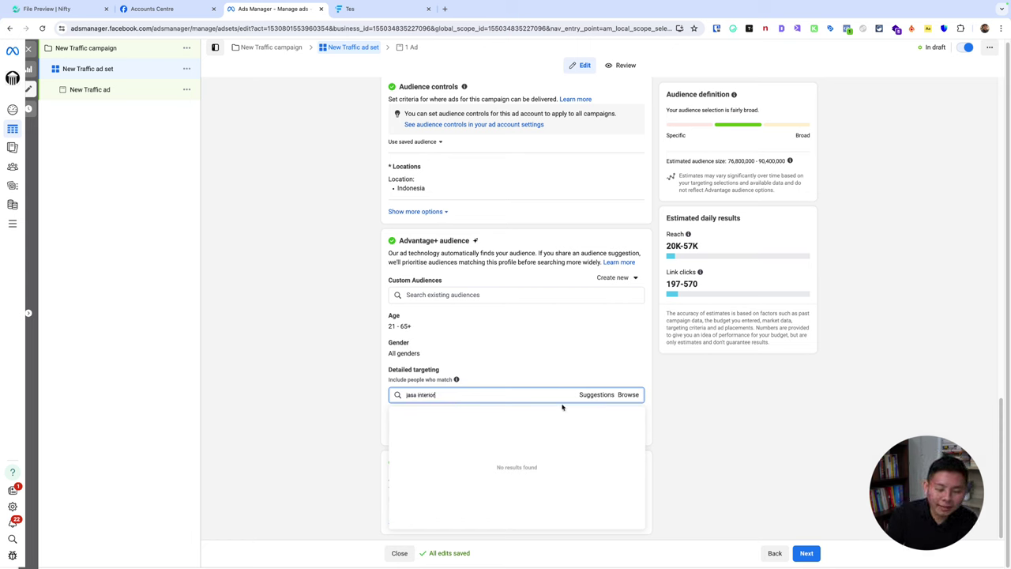
{"action": "triple_click", "coordinate": [513, 395]}
{"action": "type", "text": "inte"}
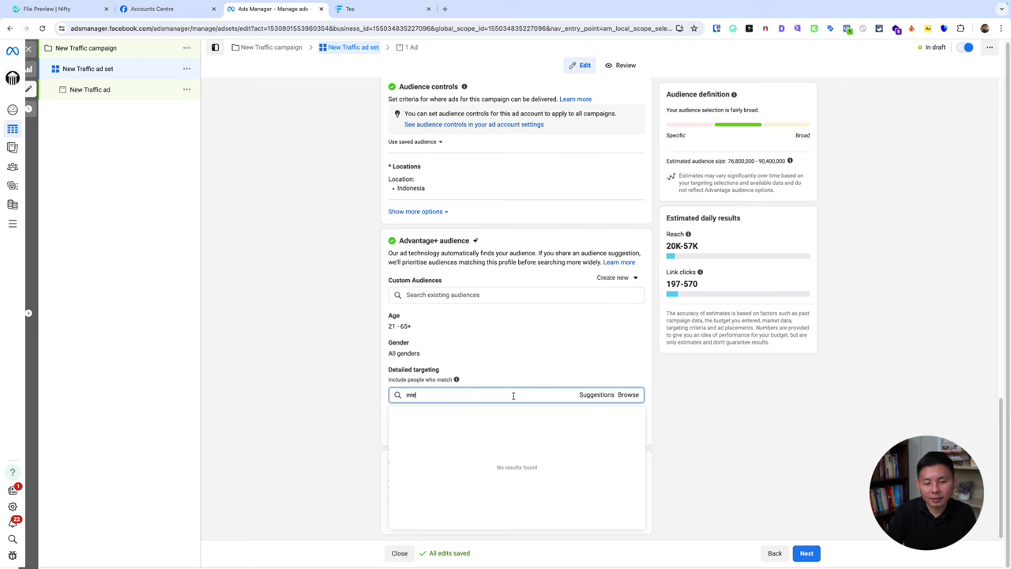
{"action": "type", "text": "rior"}
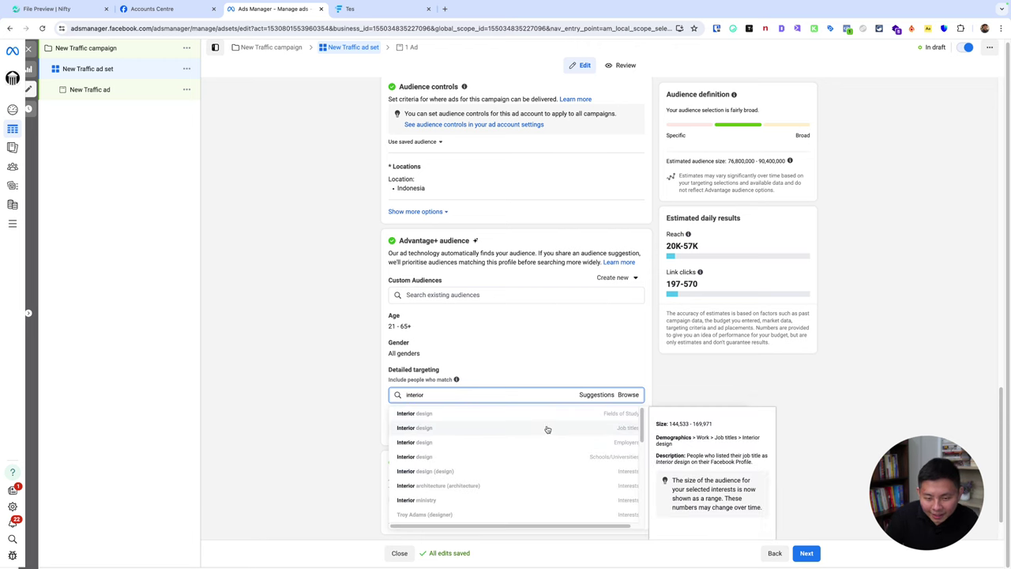
- Mark the first Interior design result and the category labels from Fields of Study to Interests in red, and clear the marks
{"action": "key", "text": "super+shift+a"}
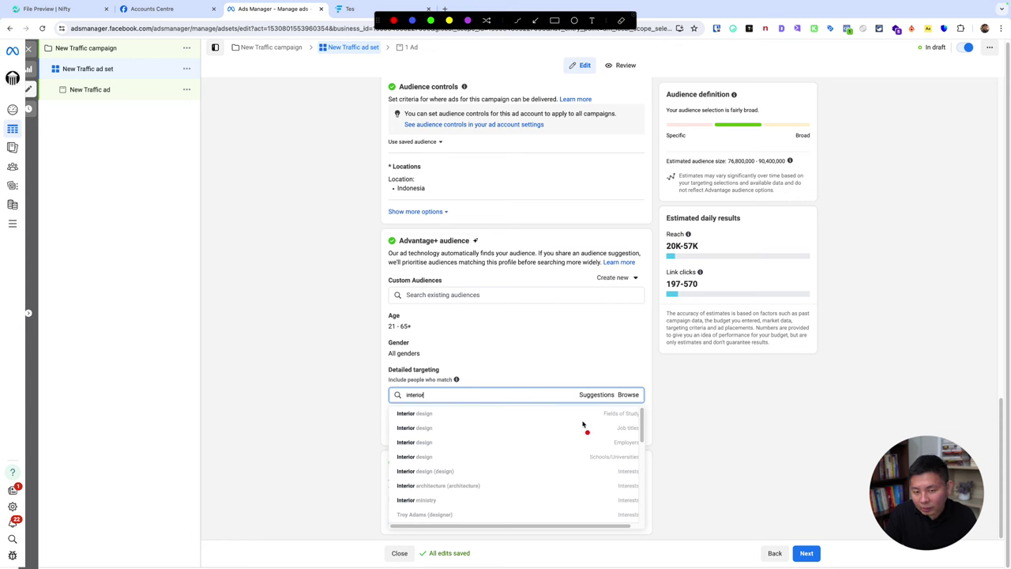
{"action": "left_click_drag", "start_coordinate": [597, 420], "coordinate": [642, 421]}
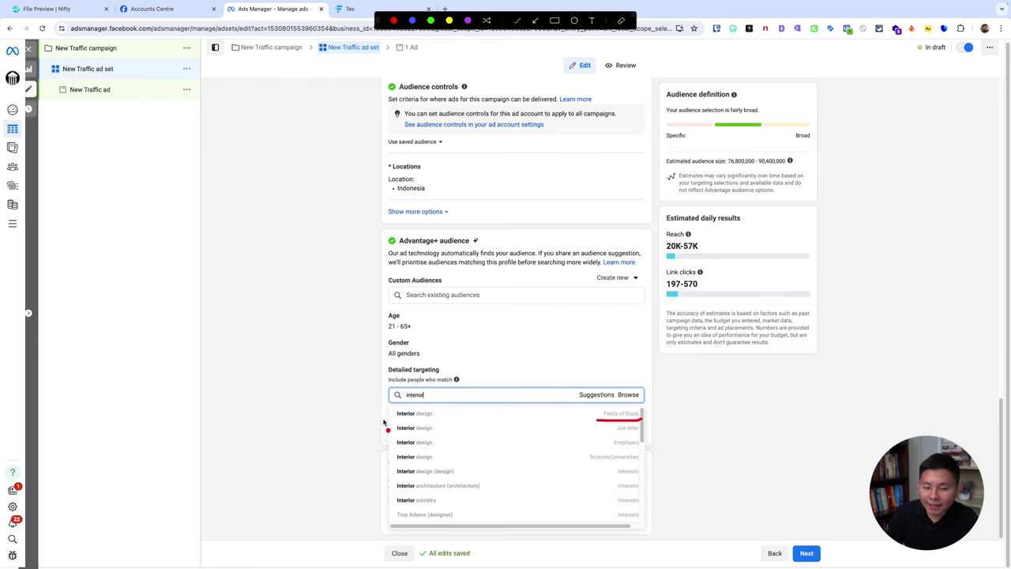
{"action": "left_click_drag", "start_coordinate": [388, 420], "coordinate": [436, 420]}
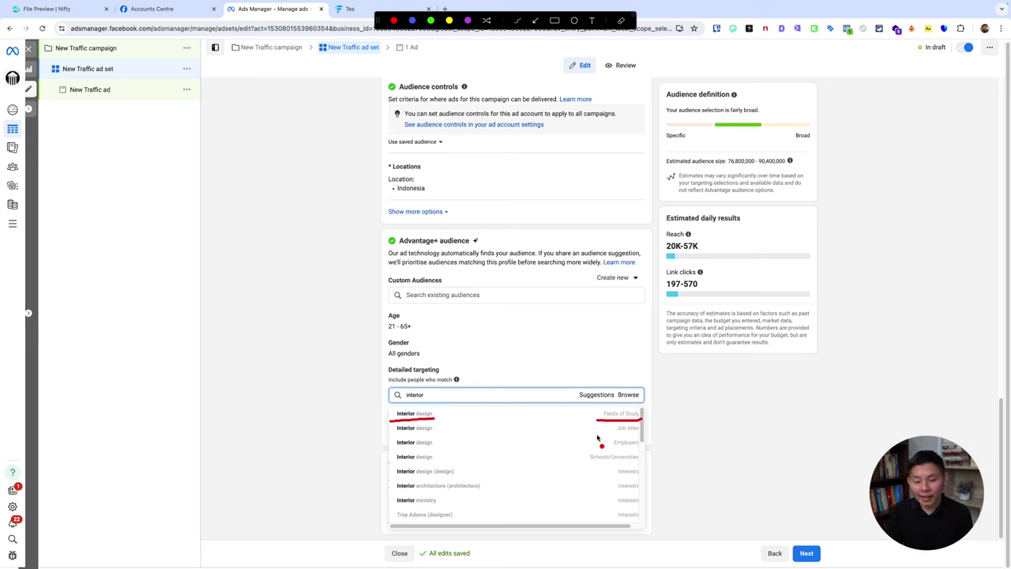
{"action": "left_click_drag", "start_coordinate": [591, 431], "coordinate": [639, 433]}
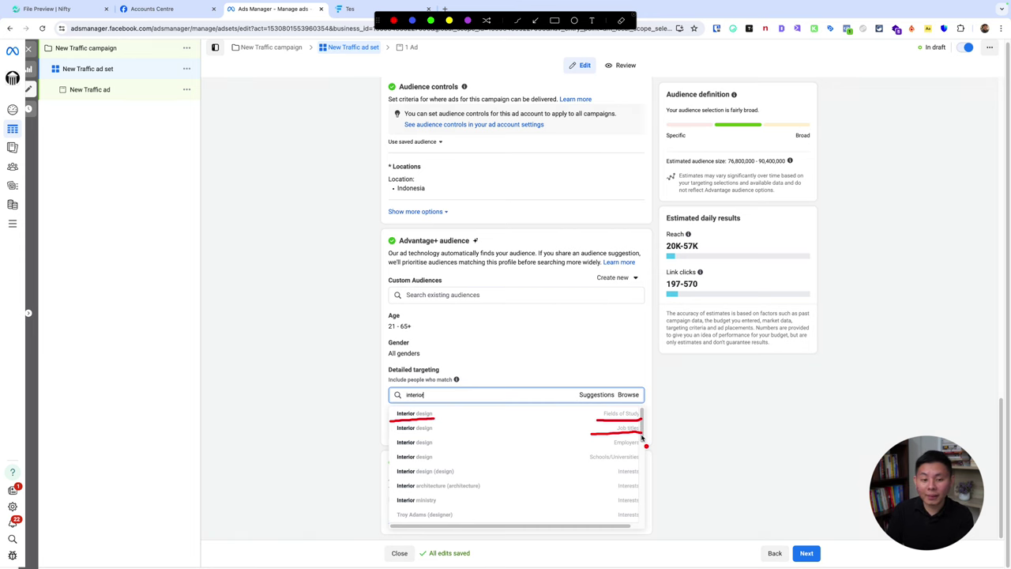
{"action": "left_click_drag", "start_coordinate": [608, 451], "coordinate": [645, 452]}
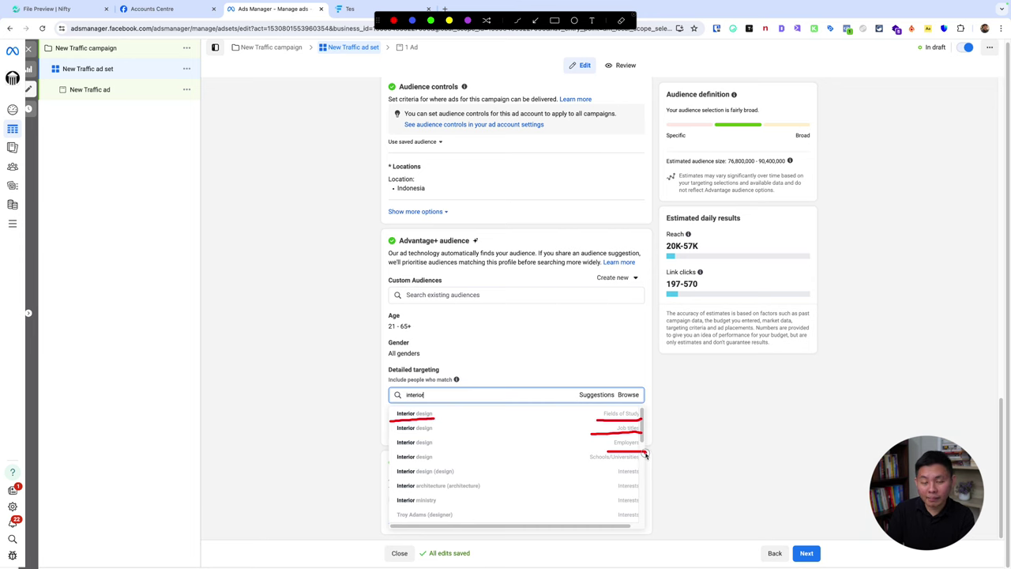
{"action": "mouse_move", "coordinate": [577, 469]}
{"action": "left_mouse_down"}
{"action": "mouse_move", "coordinate": [632, 467]}
{"action": "mouse_move", "coordinate": [597, 477]}
{"action": "mouse_move", "coordinate": [593, 507]}
{"action": "mouse_move", "coordinate": [608, 515]}
{"action": "left_mouse_up"}
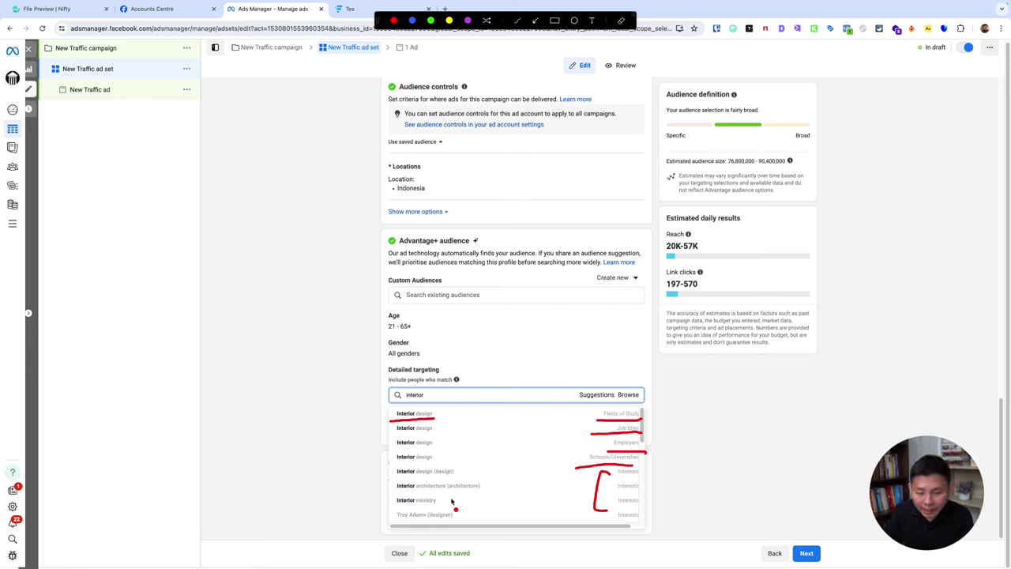
{"action": "key", "text": "Escape"}
- Underline the Interior Design Consultant job title and the Art & Interior Design interest in red, clearing each mark
{"action": "scroll", "coordinate": [499, 468], "scroll_direction": "down", "scroll_amount": 5}
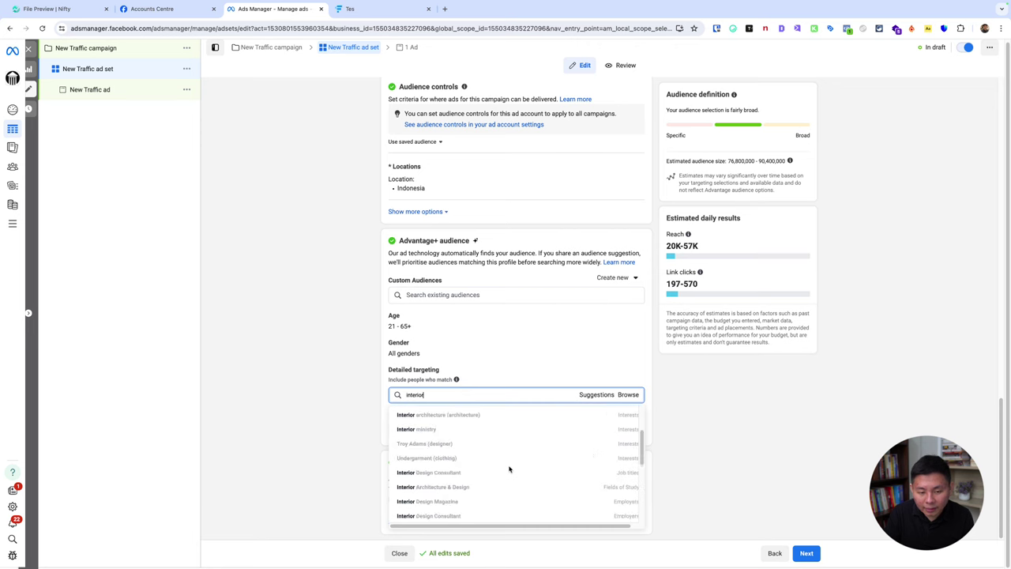
{"action": "left_click_drag", "start_coordinate": [391, 430], "coordinate": [638, 435]}
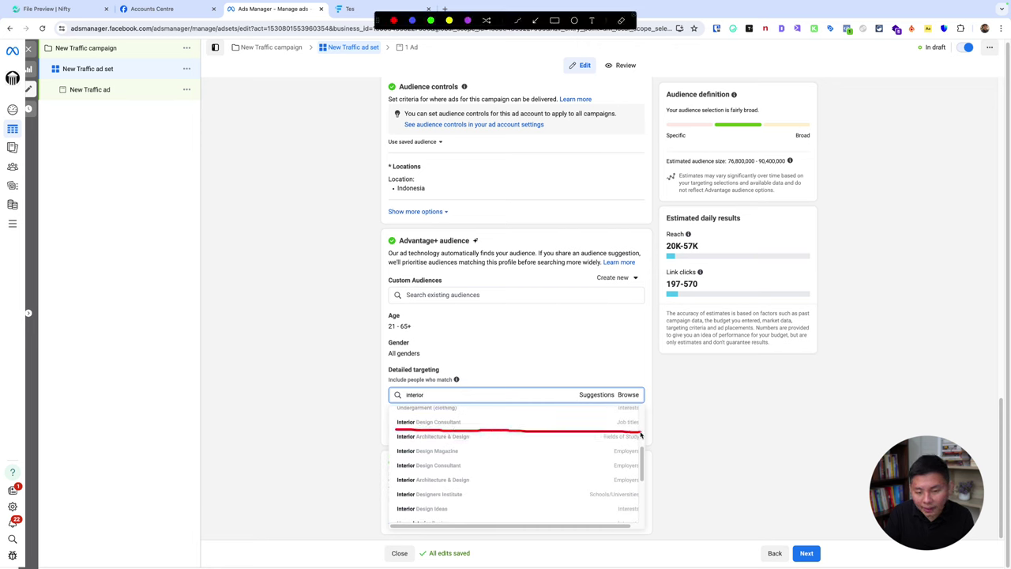
{"action": "key", "text": "Escape"}
{"action": "scroll", "coordinate": [582, 481], "scroll_direction": "down", "scroll_amount": 5}
{"action": "scroll", "coordinate": [581, 481], "scroll_direction": "up", "scroll_amount": 1}
{"action": "key", "text": "super+shift+a"}
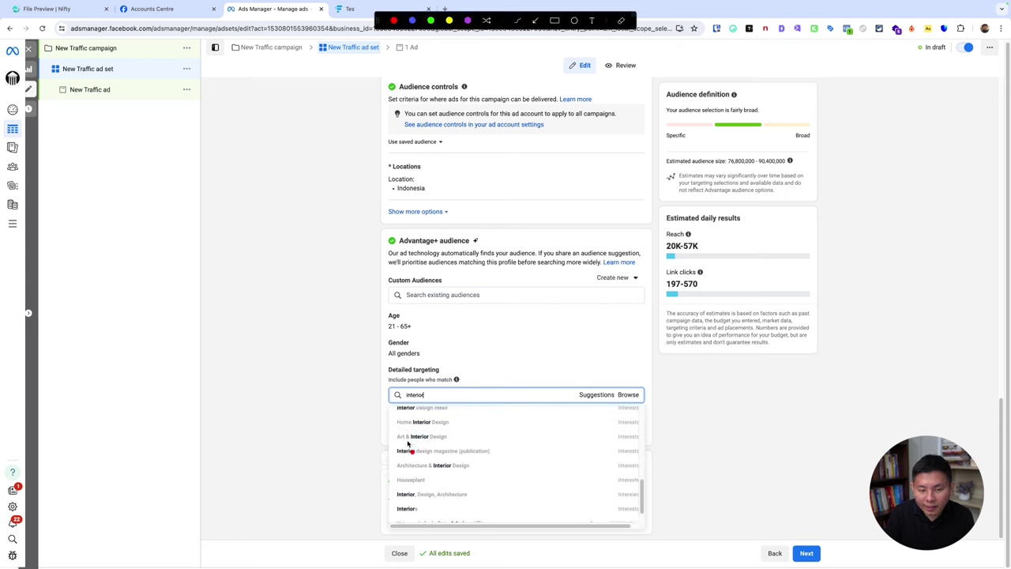
{"action": "left_click_drag", "start_coordinate": [397, 440], "coordinate": [450, 442]}
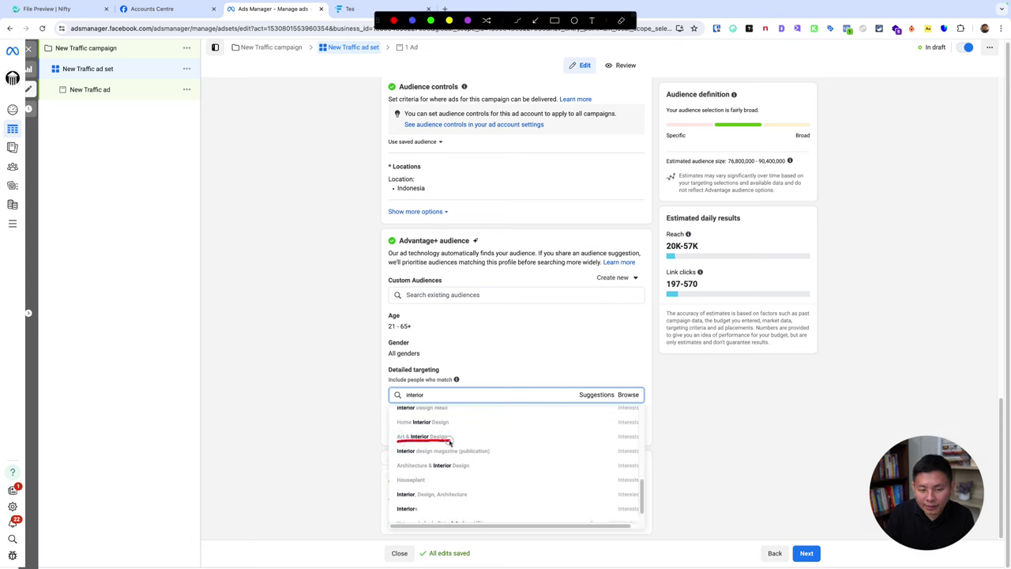
{"action": "key", "text": "Escape"}
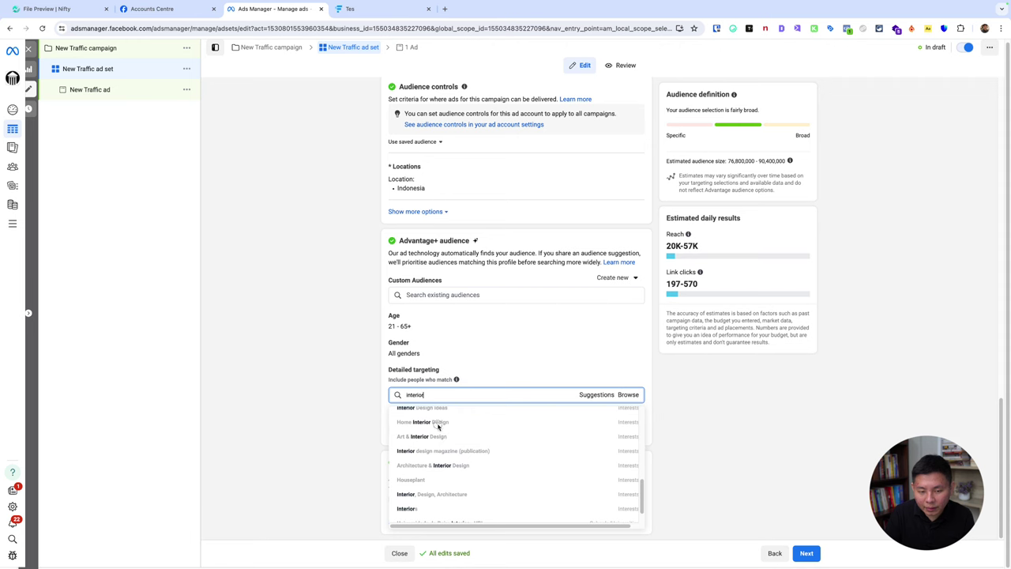
- Underline the Home Interior Design interest in red, clear the mark and add the interest to detailed targeting
{"action": "key", "text": "super+shift+a"}
{"action": "left_click_drag", "start_coordinate": [393, 431], "coordinate": [451, 429]}
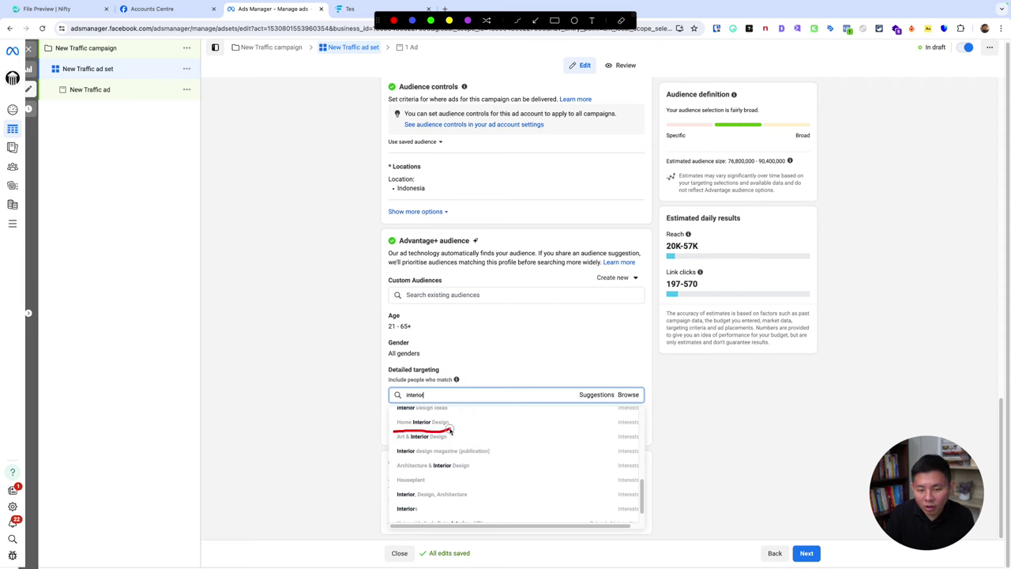
{"action": "key", "text": "Escape"}
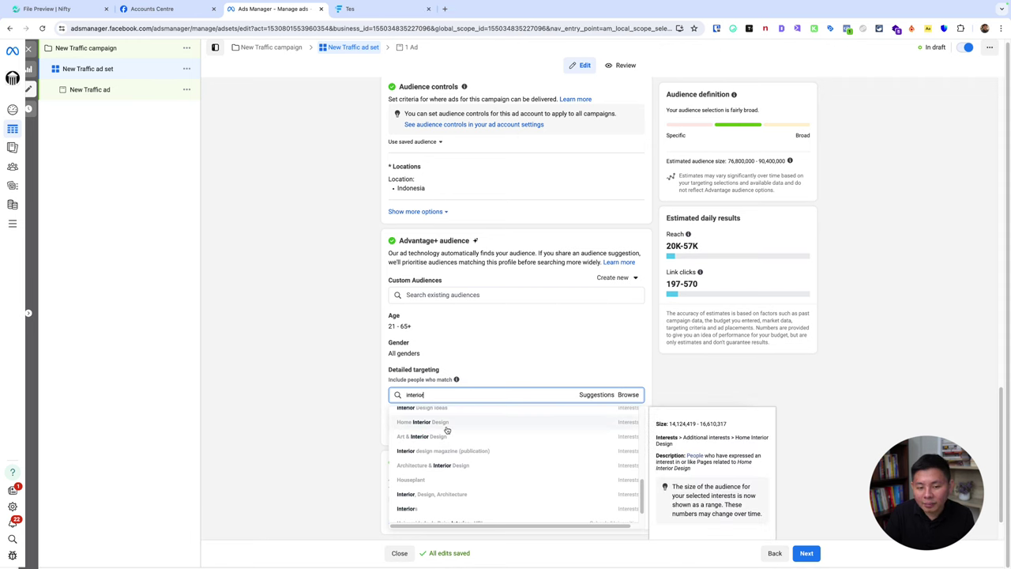
{"action": "left_click", "coordinate": [426, 423]}
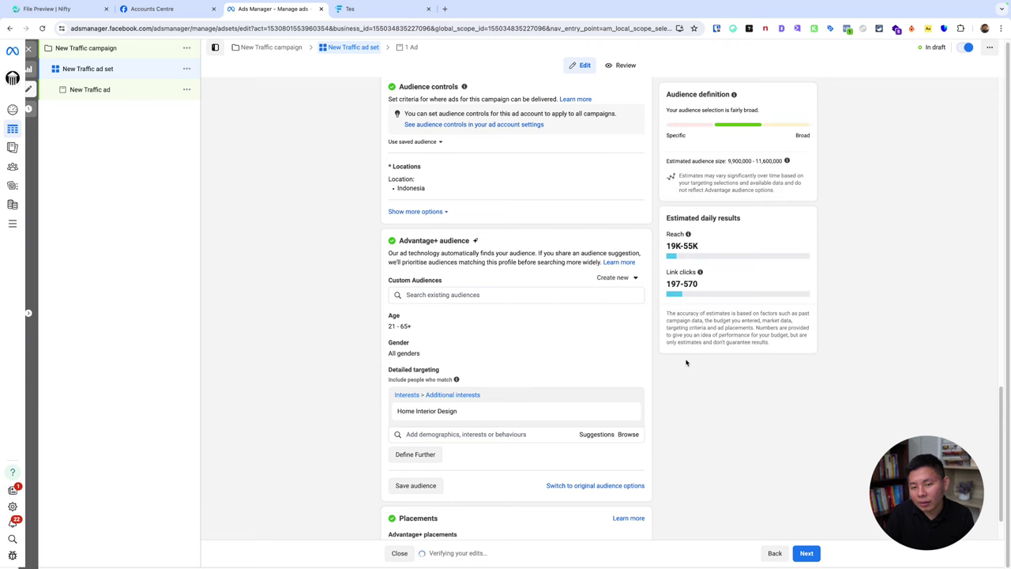
- Circle the estimated audience size in the audience definition in red and clear the mark
{"action": "scroll", "coordinate": [718, 380], "scroll_direction": "down", "scroll_amount": 1}
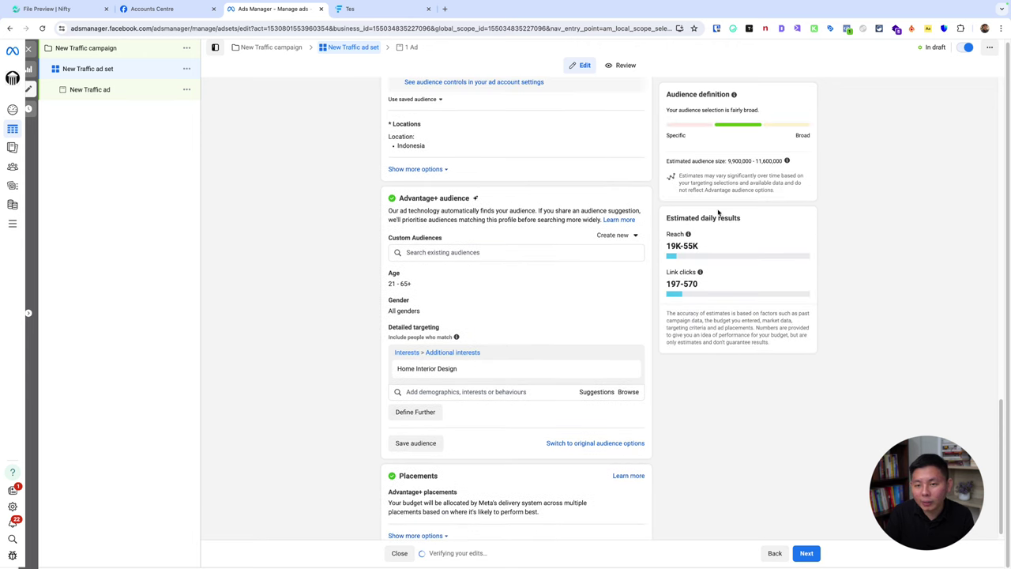
{"action": "key", "text": "super+shift+a"}
{"action": "mouse_move", "coordinate": [771, 142]}
{"action": "left_mouse_down"}
{"action": "mouse_move", "coordinate": [705, 158]}
{"action": "mouse_move", "coordinate": [765, 172]}
{"action": "mouse_move", "coordinate": [794, 164]}
{"action": "mouse_move", "coordinate": [764, 143]}
{"action": "left_mouse_up"}
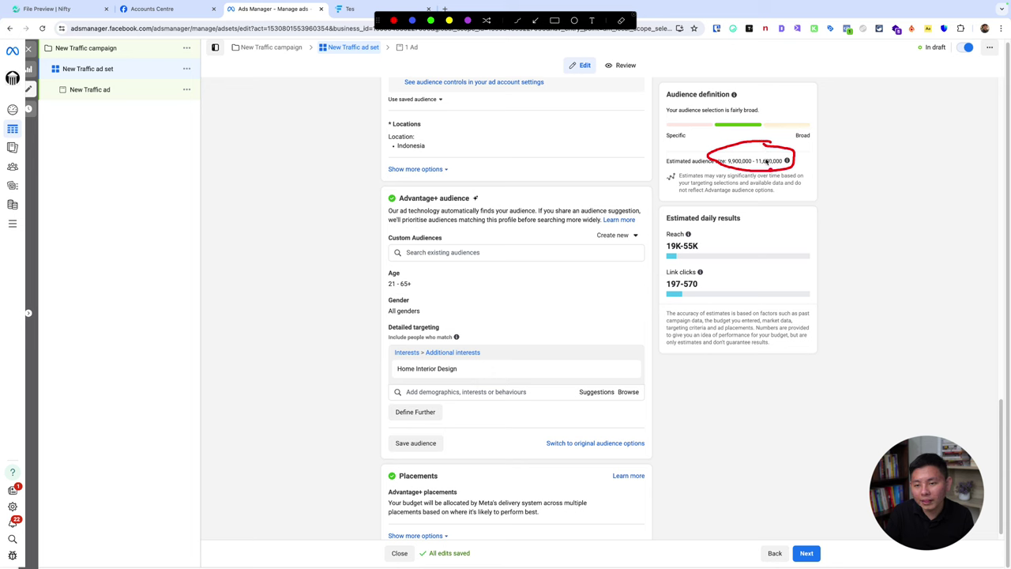
{"action": "key", "text": "Escape"}
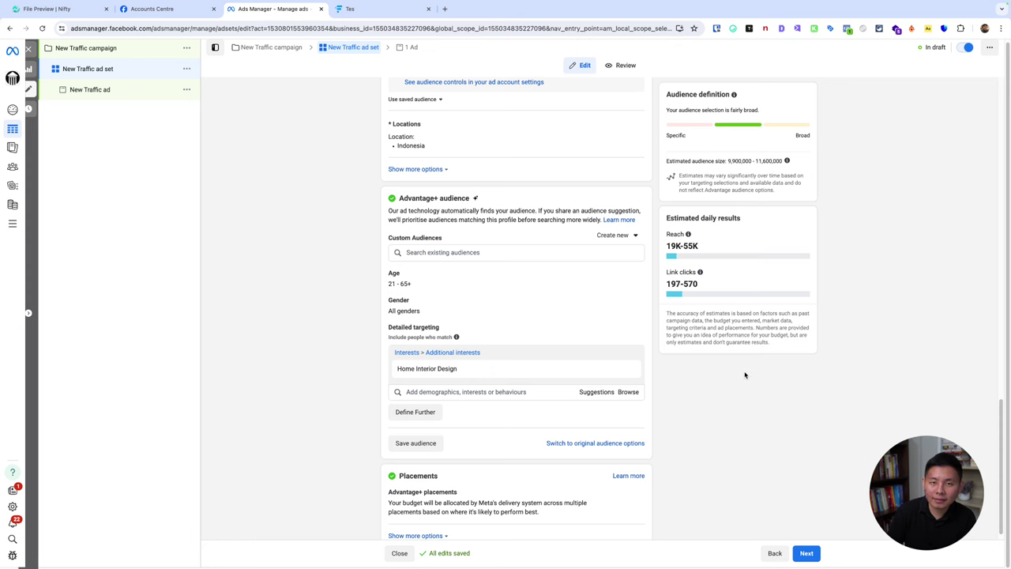
- Examine the suggested interests related to Home Interior Design and their audience sizes in detailed targeting
{"action": "left_click", "coordinate": [586, 396]}
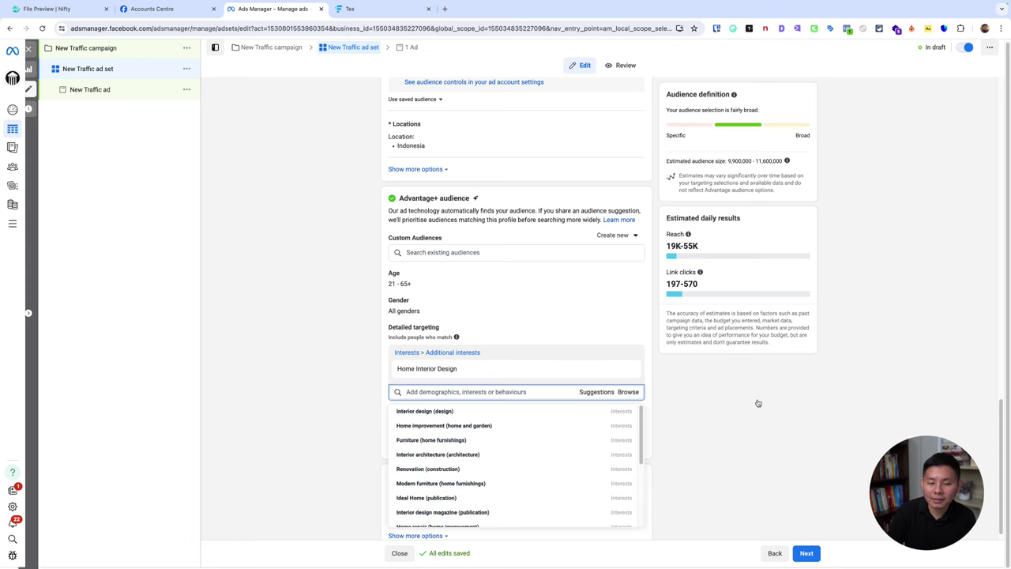
{"action": "scroll", "coordinate": [537, 451], "scroll_direction": "down", "scroll_amount": 2}
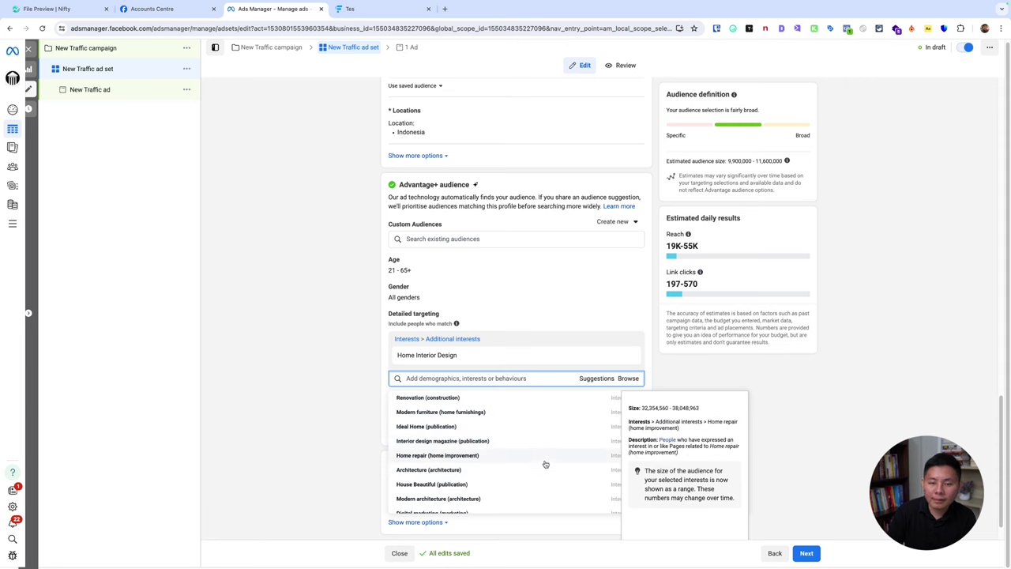
{"action": "scroll", "coordinate": [545, 462], "scroll_direction": "down", "scroll_amount": 2}
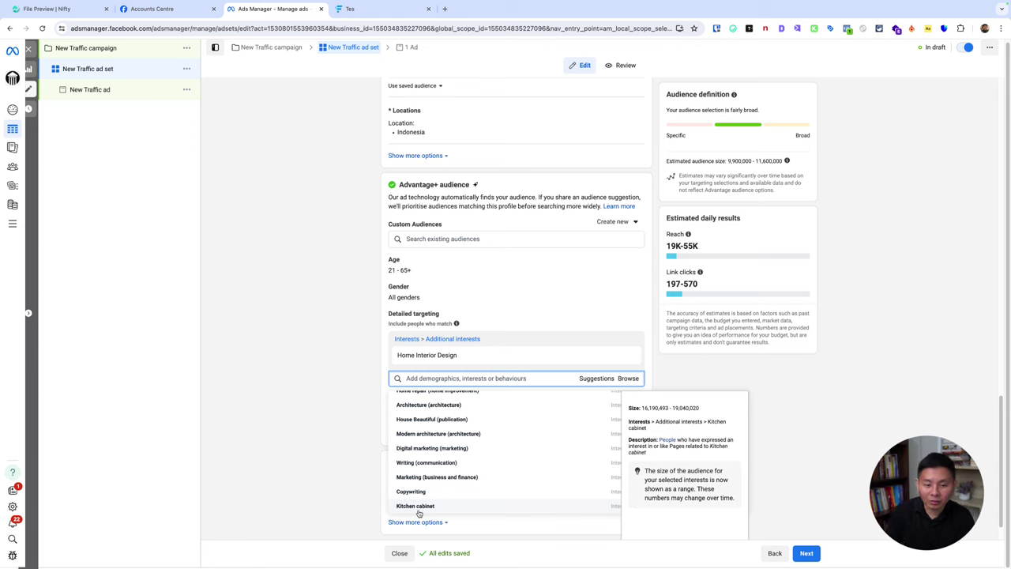
{"action": "scroll", "coordinate": [469, 455], "scroll_direction": "up", "scroll_amount": 3}
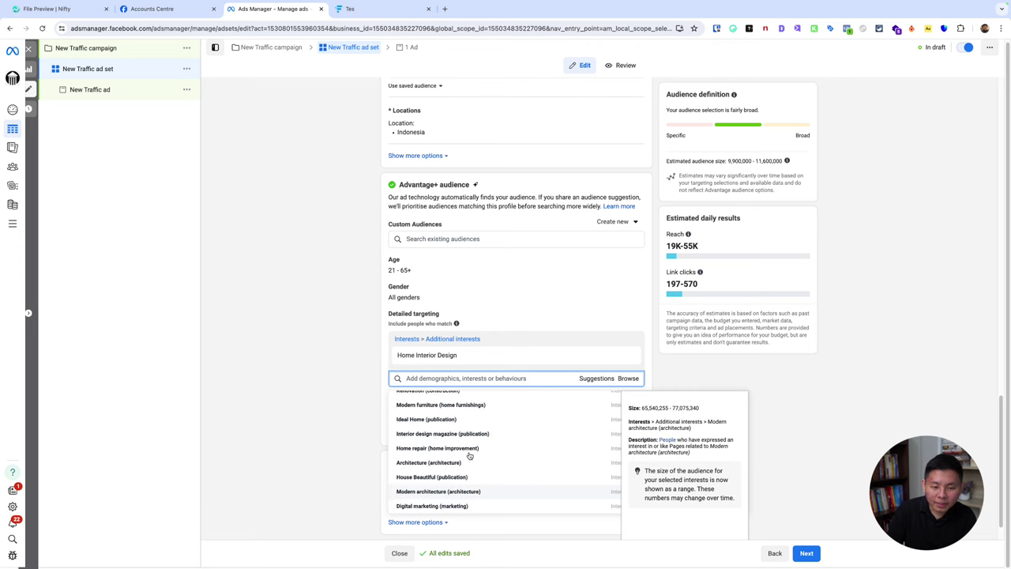
{"action": "scroll", "coordinate": [469, 454], "scroll_direction": "up", "scroll_amount": 1}
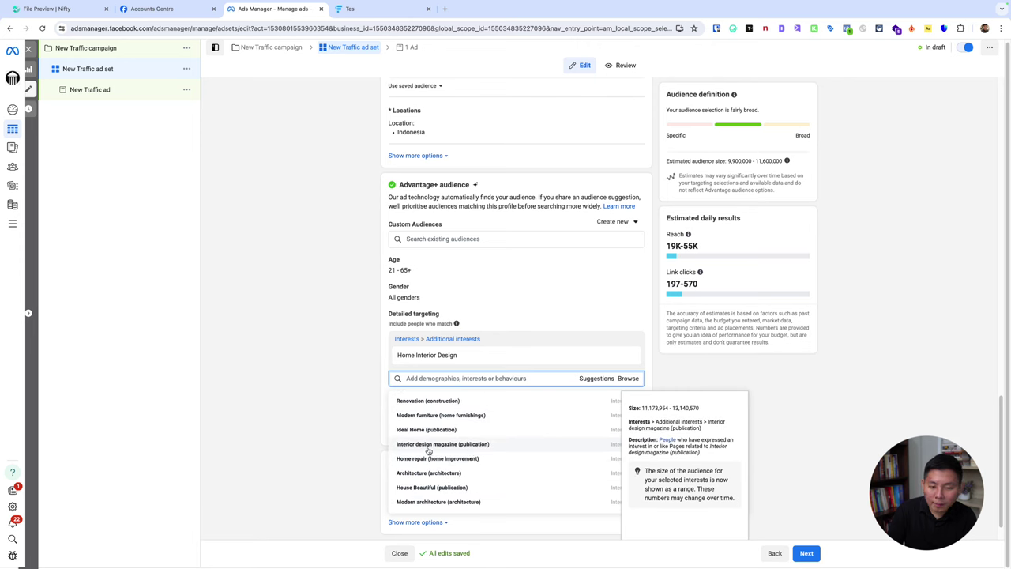
{"action": "scroll", "coordinate": [431, 451], "scroll_direction": "up", "scroll_amount": 3}
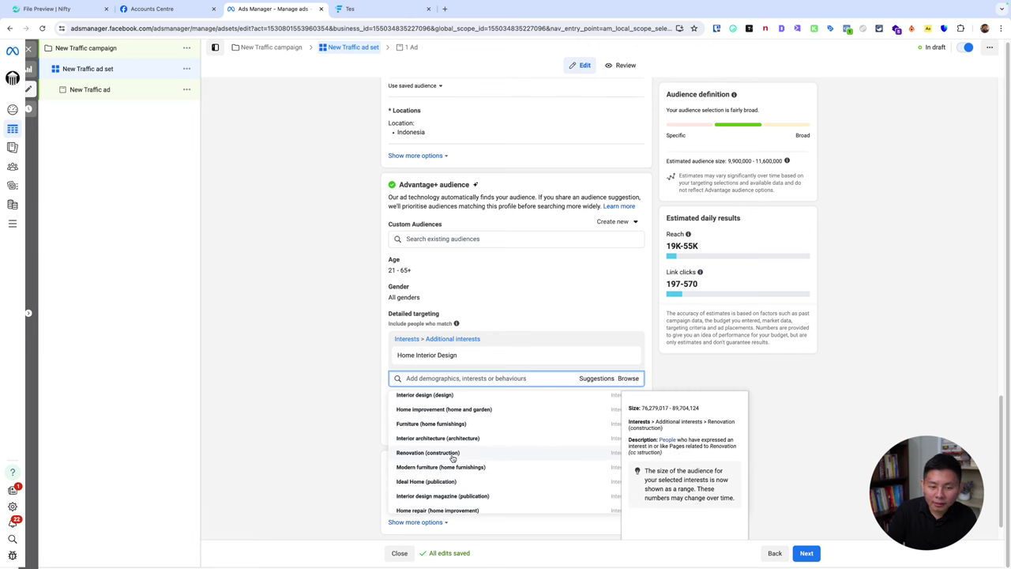
- Close the list of suggested interests under detailed targeting
{"action": "scroll", "coordinate": [450, 459], "scroll_direction": "up", "scroll_amount": 1}
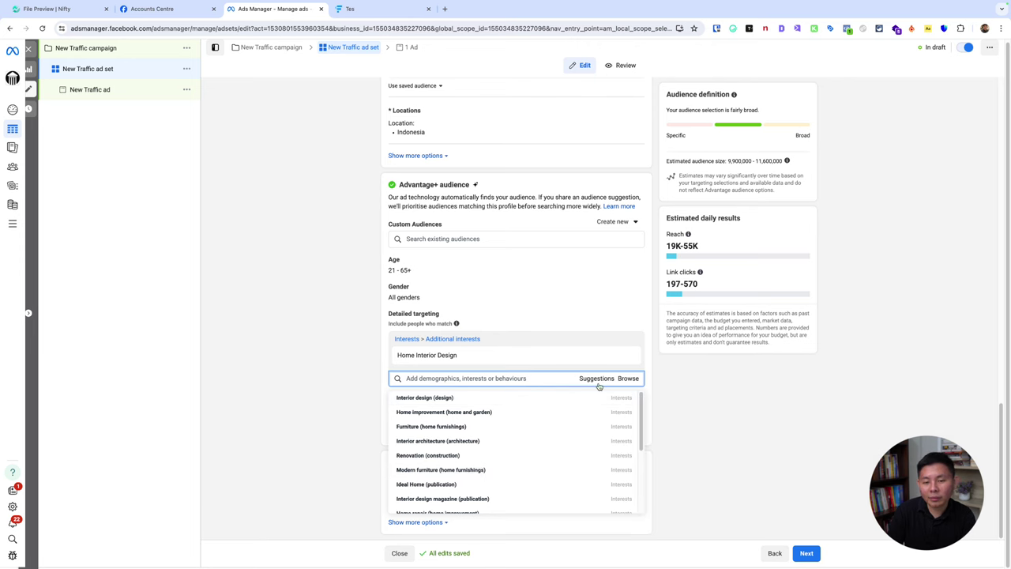
{"action": "left_click", "coordinate": [719, 384]}
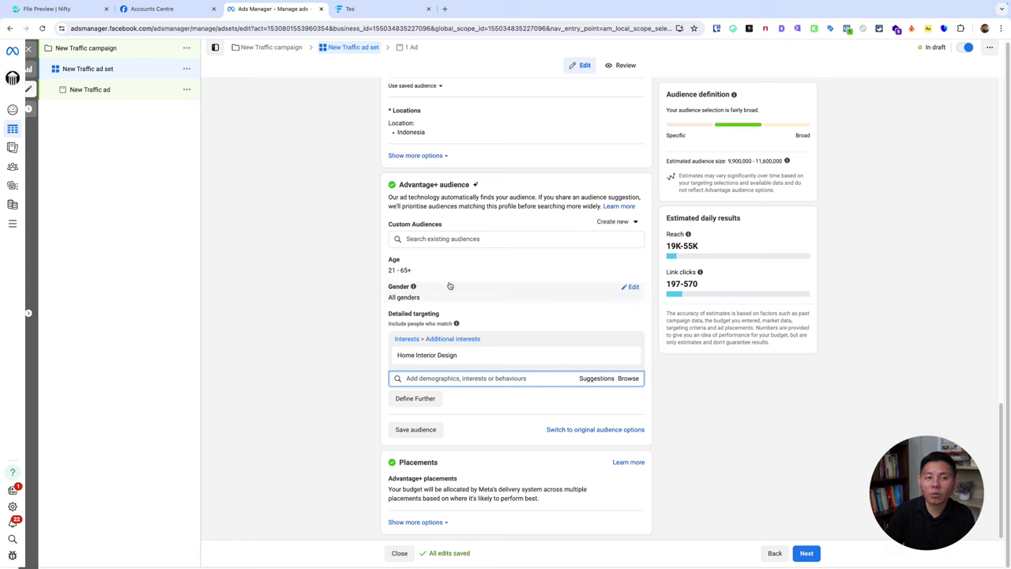
{"action": "key", "text": "super+shift+a"}
{"action": "key", "text": "Escape"}
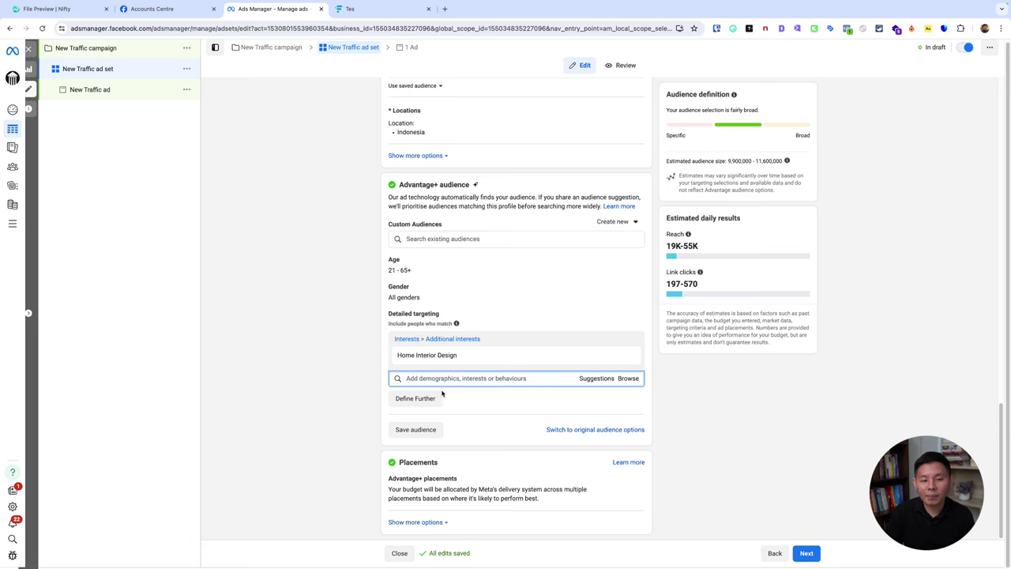
- Narrow detailed targeting so that people must also match the Furniture (home furnishings) interest
{"action": "left_click", "coordinate": [415, 398]}
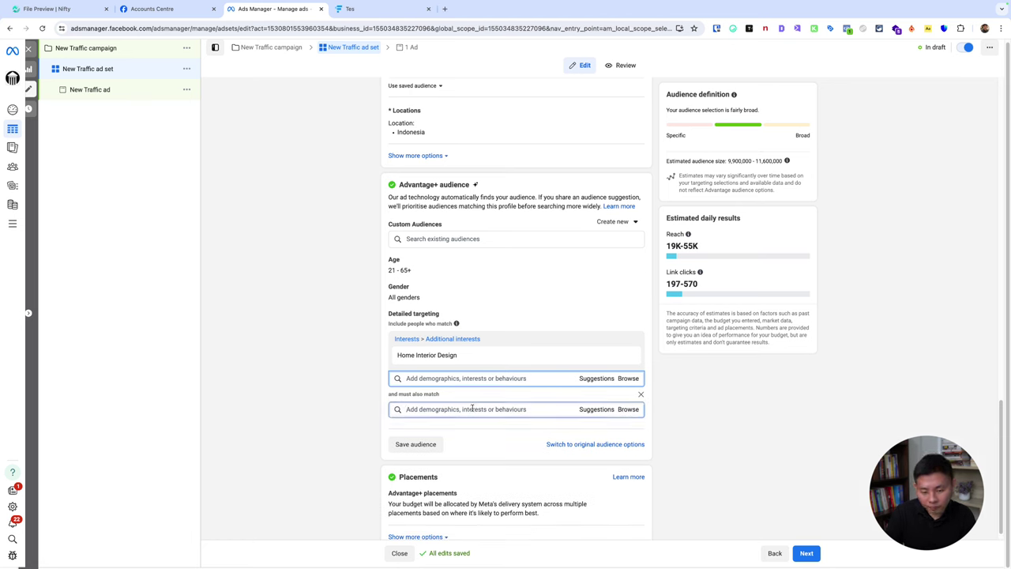
{"action": "left_click", "coordinate": [471, 408]}
{"action": "type", "text": "f"}
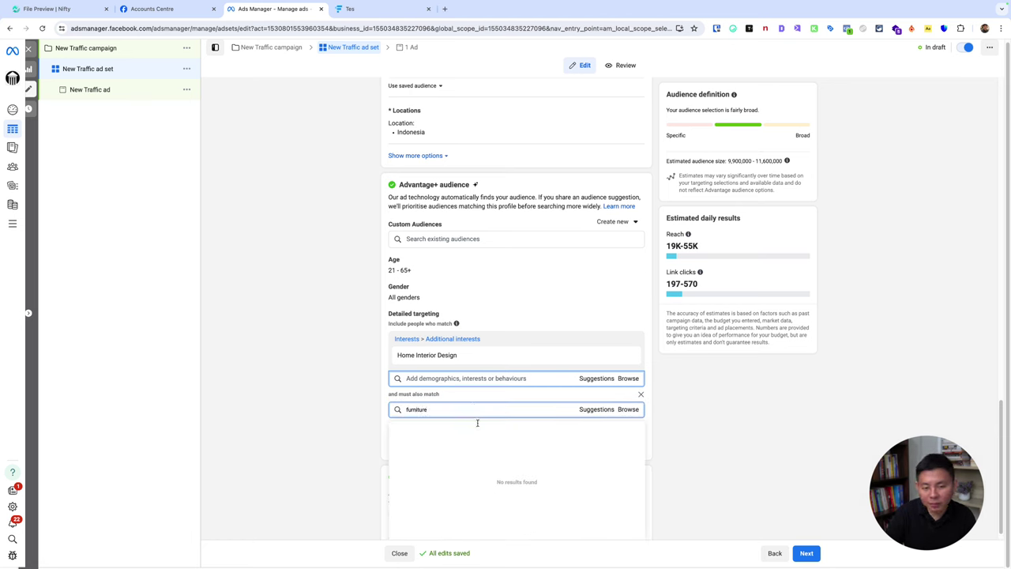
{"action": "type", "text": "urniture"}
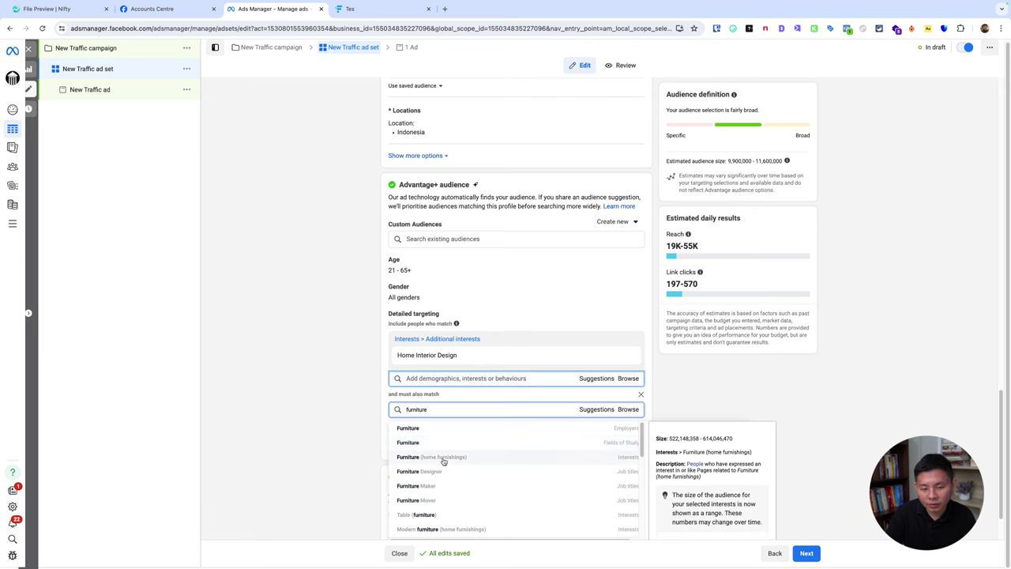
{"action": "left_click", "coordinate": [451, 461]}
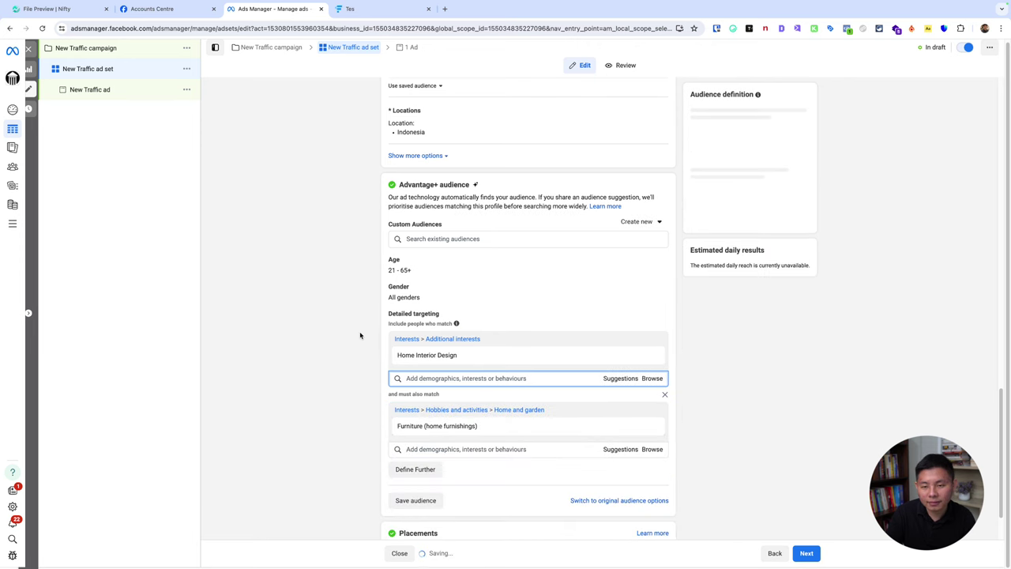
- Circle the estimated audience size of the narrowed audience in red and clear the mark
{"action": "key", "text": "ctrl+shift+a"}
{"action": "mouse_move", "coordinate": [778, 143]}
{"action": "left_mouse_down"}
{"action": "mouse_move", "coordinate": [752, 142]}
{"action": "mouse_move", "coordinate": [694, 179]}
{"action": "mouse_move", "coordinate": [813, 167]}
{"action": "mouse_move", "coordinate": [769, 149]}
{"action": "left_mouse_up"}
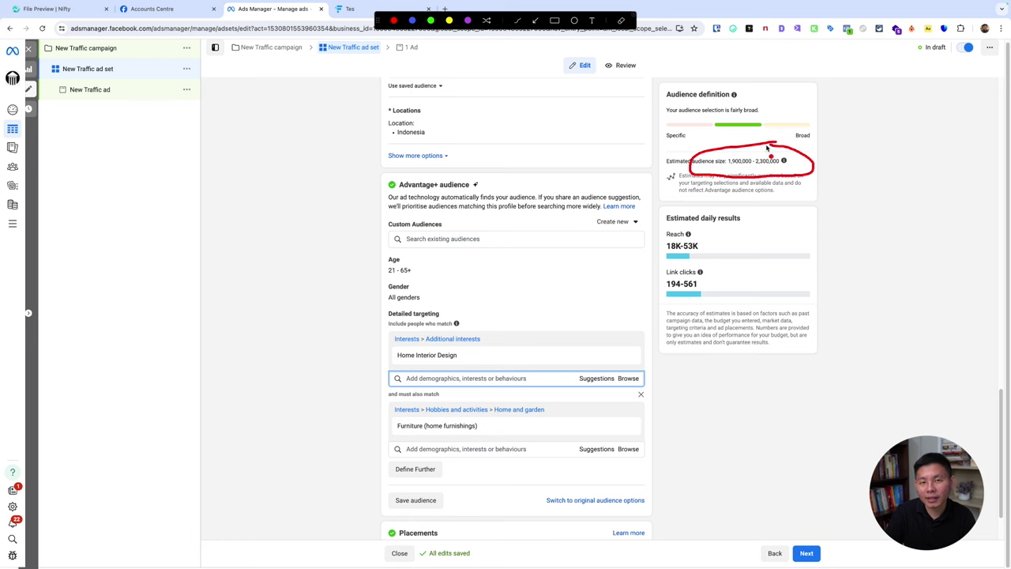
{"action": "key", "text": "ctrl+shift+a"}
- Draw a large red circle over the blank area beside the ad set form and label it "Home interior"
{"action": "key", "text": "ctrl+shift+a"}
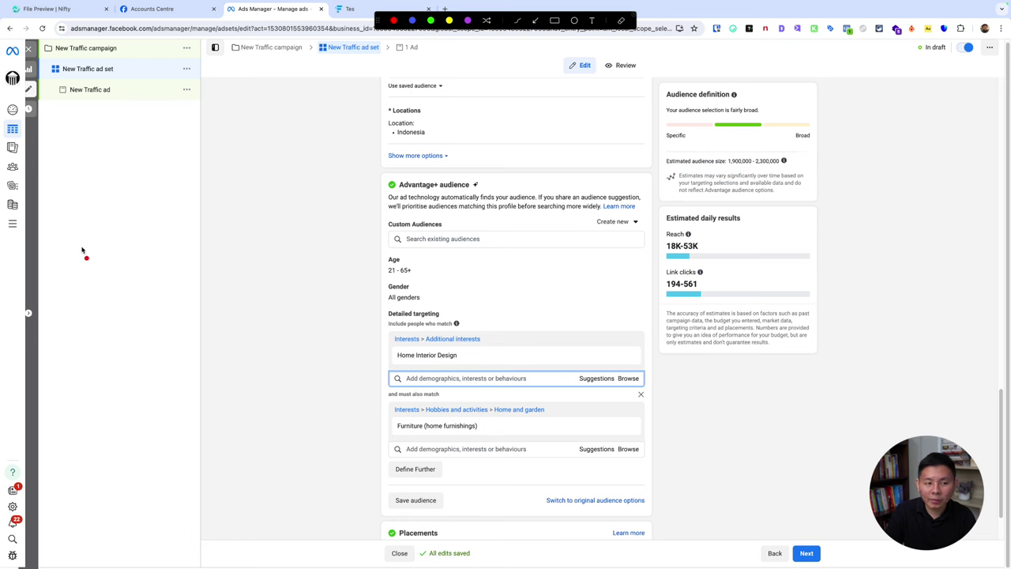
{"action": "mouse_move", "coordinate": [106, 254]}
{"action": "left_mouse_down"}
{"action": "mouse_move", "coordinate": [2, 330]}
{"action": "mouse_move", "coordinate": [194, 484]}
{"action": "mouse_move", "coordinate": [196, 270]}
{"action": "mouse_move", "coordinate": [93, 249]}
{"action": "left_mouse_up"}
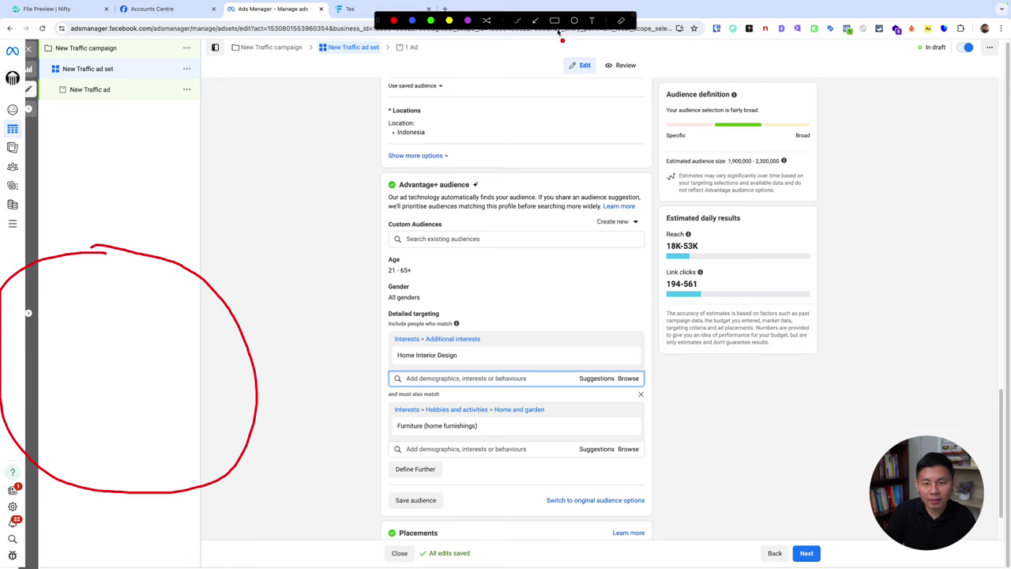
{"action": "left_click", "coordinate": [592, 20]}
{"action": "left_click", "coordinate": [26, 368]}
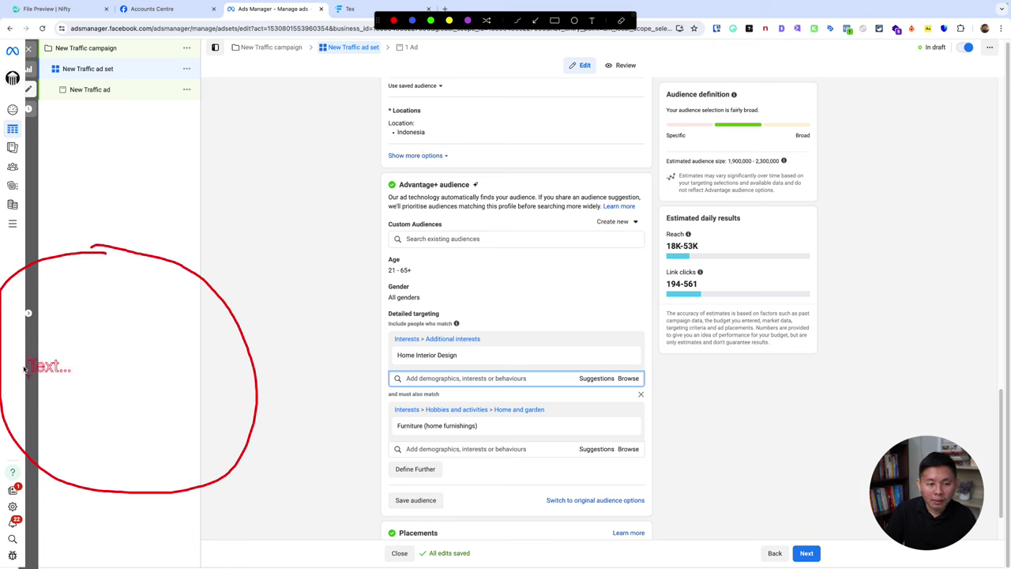
{"action": "left_click", "coordinate": [66, 348]}
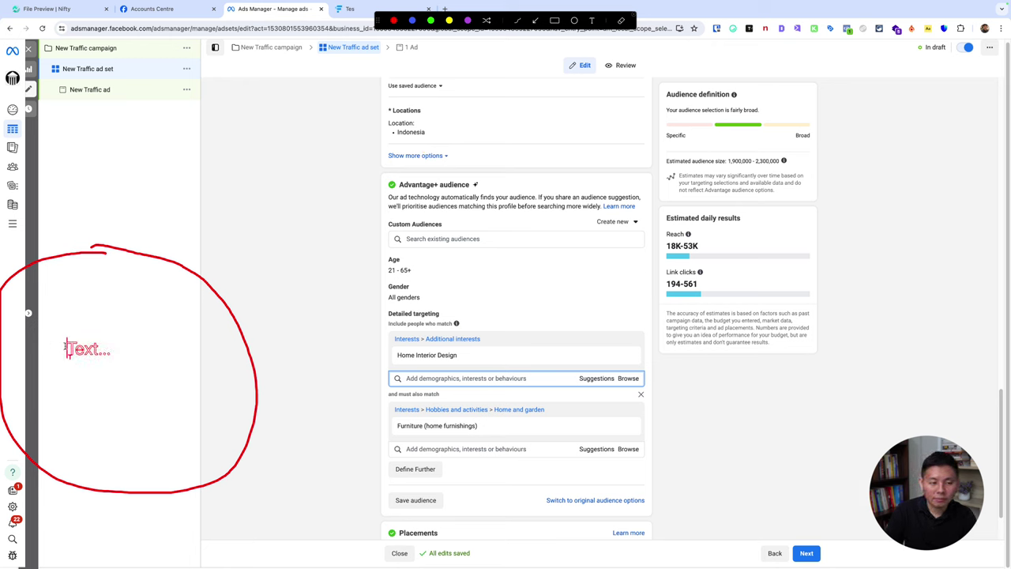
{"action": "type", "text": "Home interior"}
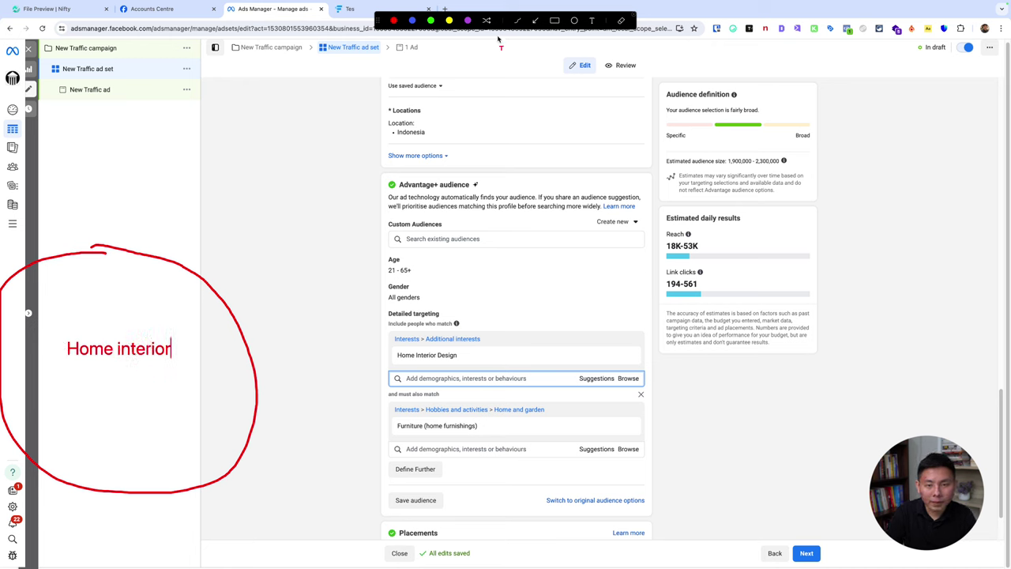
- Draw an overlapping red circle labelled "Furniture" with an arrow pointing into the overlap, and clear the whole drawing
{"action": "mouse_move", "coordinate": [458, 253]}
{"action": "left_mouse_down"}
{"action": "mouse_move", "coordinate": [383, 248]}
{"action": "mouse_move", "coordinate": [193, 371]}
{"action": "mouse_move", "coordinate": [305, 485]}
{"action": "mouse_move", "coordinate": [486, 295]}
{"action": "mouse_move", "coordinate": [455, 251]}
{"action": "left_mouse_up"}
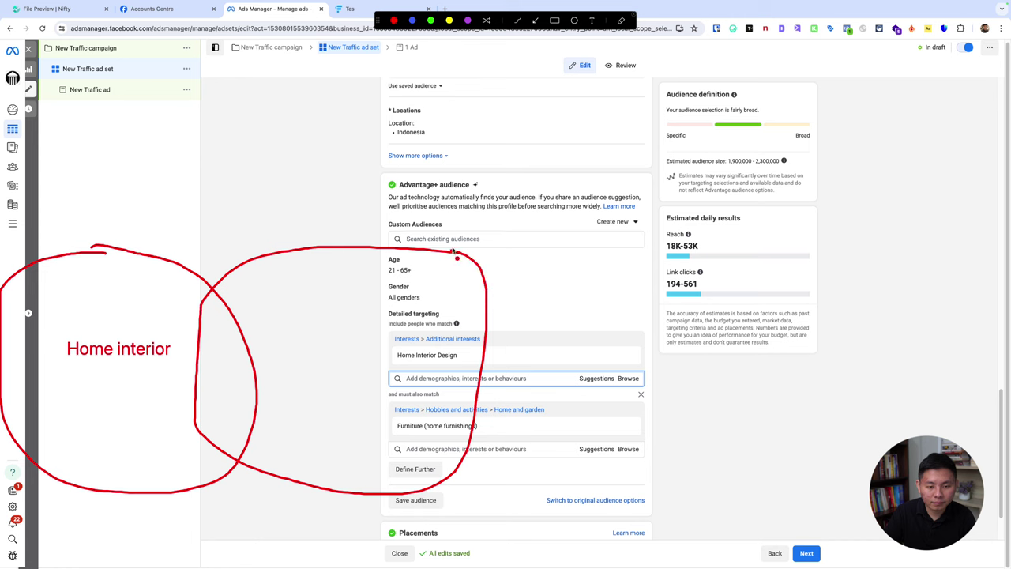
{"action": "left_click", "coordinate": [592, 21]}
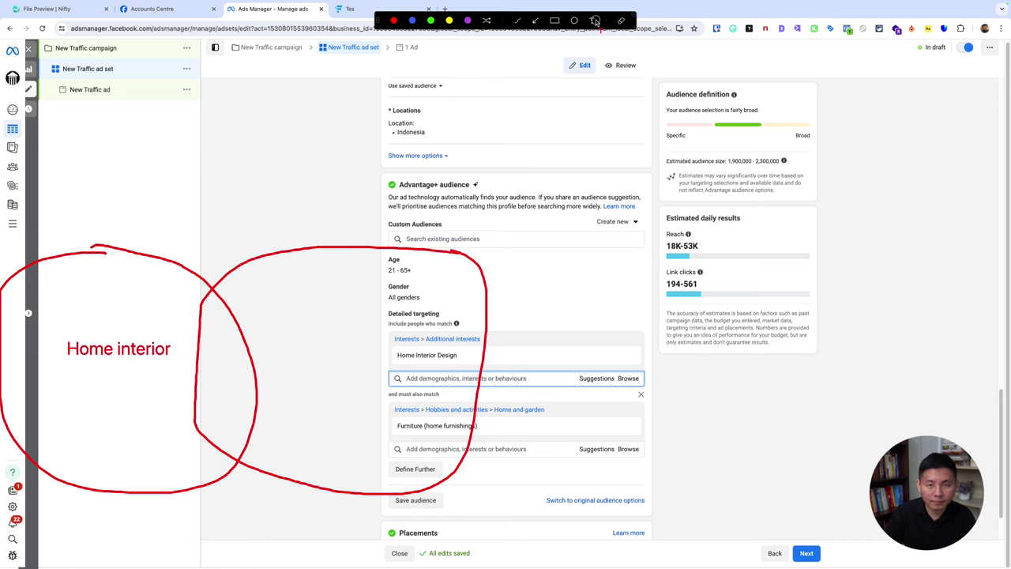
{"action": "left_click", "coordinate": [280, 367]}
{"action": "type", "text": "Furniture"}
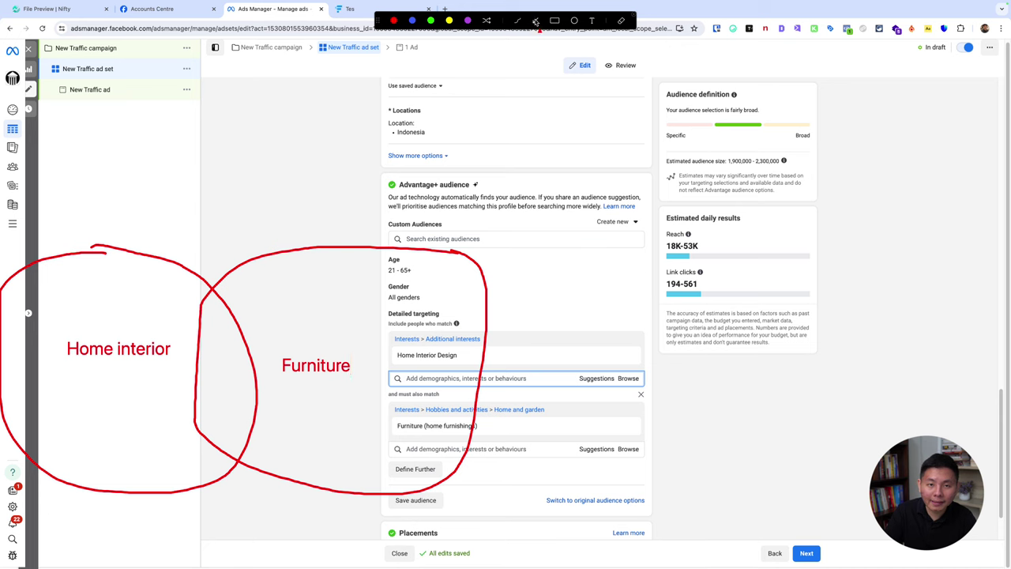
{"action": "left_click_drag", "start_coordinate": [216, 233], "coordinate": [221, 384]}
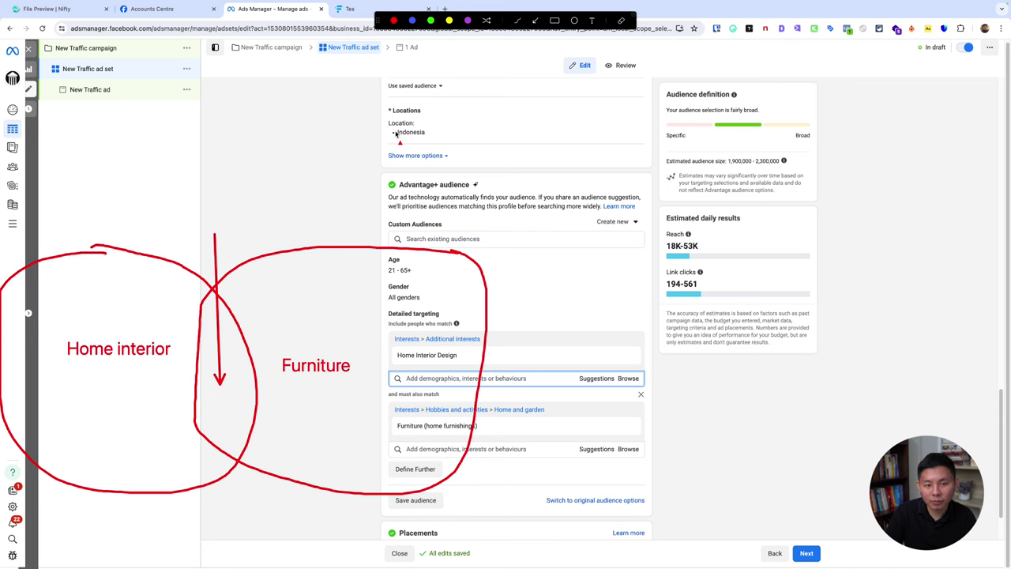
{"action": "key", "text": "Escape"}
- Switch the ad set's audience from Advantage+ audience to the original audience options
{"action": "left_click", "coordinate": [115, 50]}
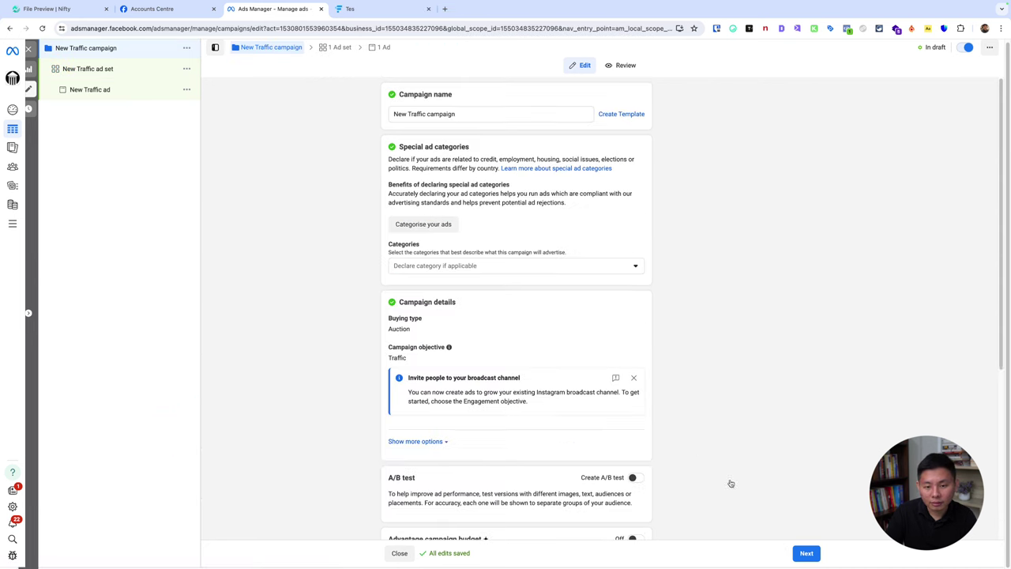
{"action": "scroll", "coordinate": [683, 491], "scroll_direction": "down", "scroll_amount": 1}
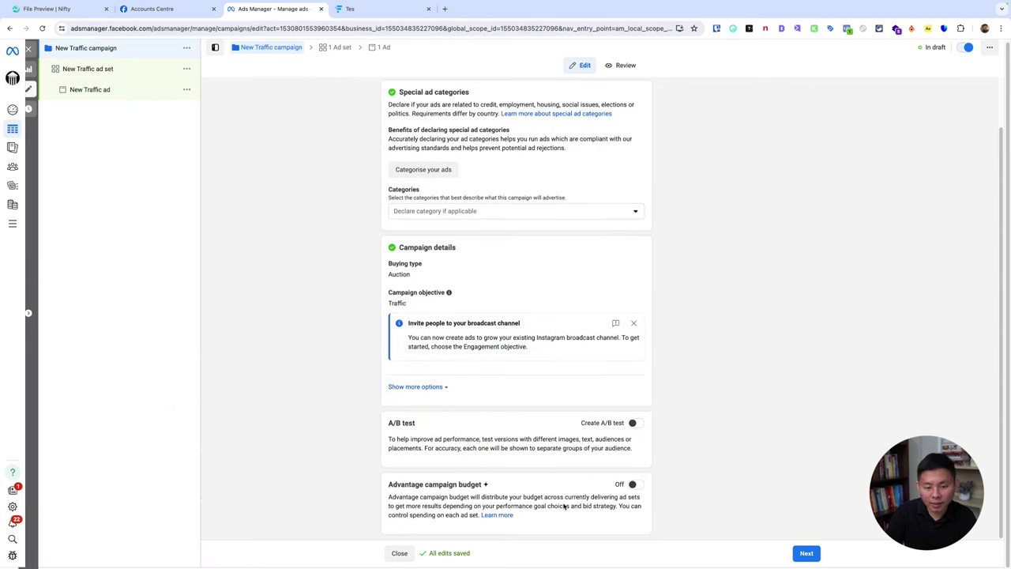
{"action": "left_click", "coordinate": [116, 71]}
{"action": "scroll", "coordinate": [522, 415], "scroll_direction": "down", "scroll_amount": 5}
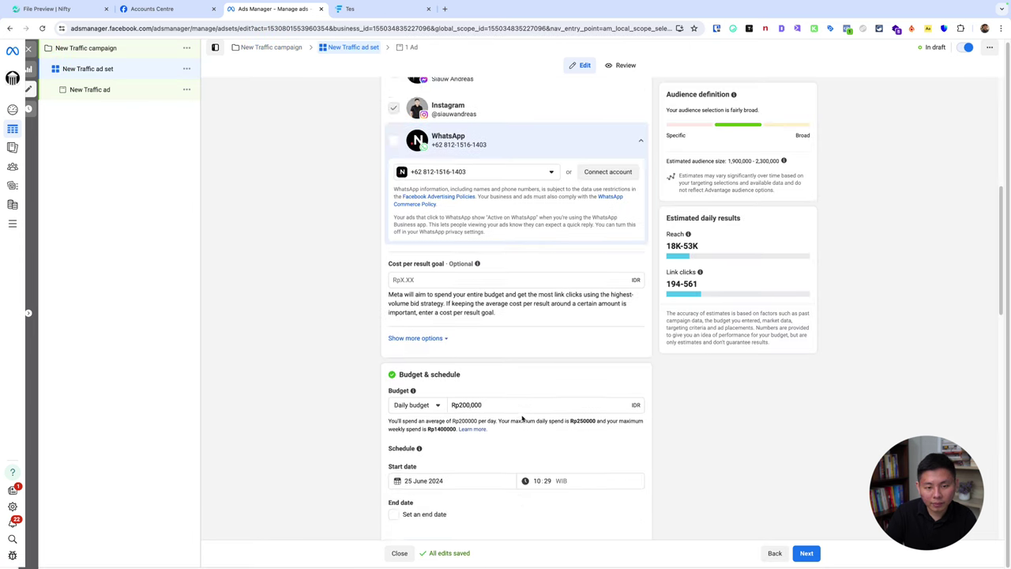
{"action": "scroll", "coordinate": [521, 418], "scroll_direction": "down", "scroll_amount": 10}
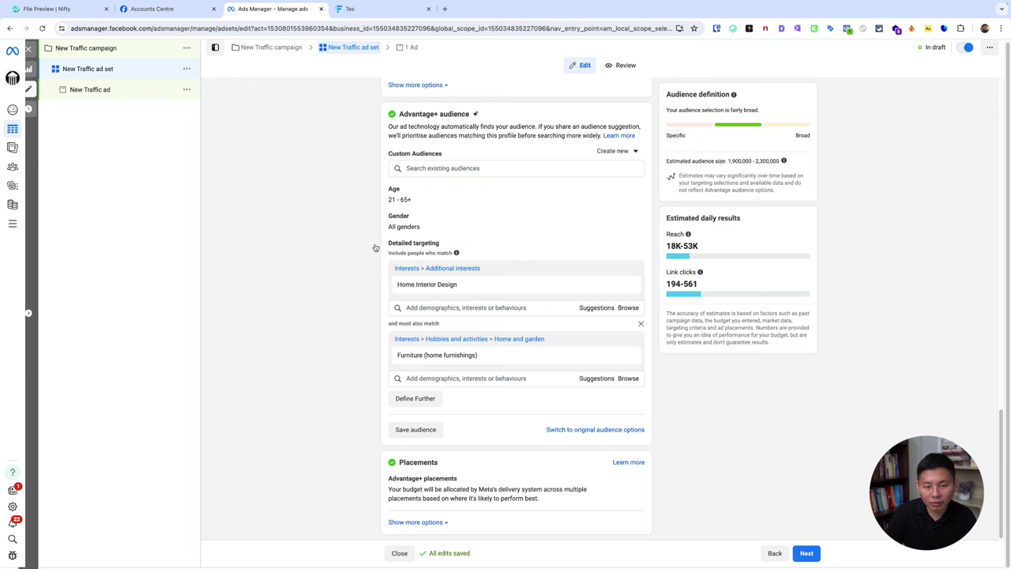
{"action": "left_click", "coordinate": [594, 429]}
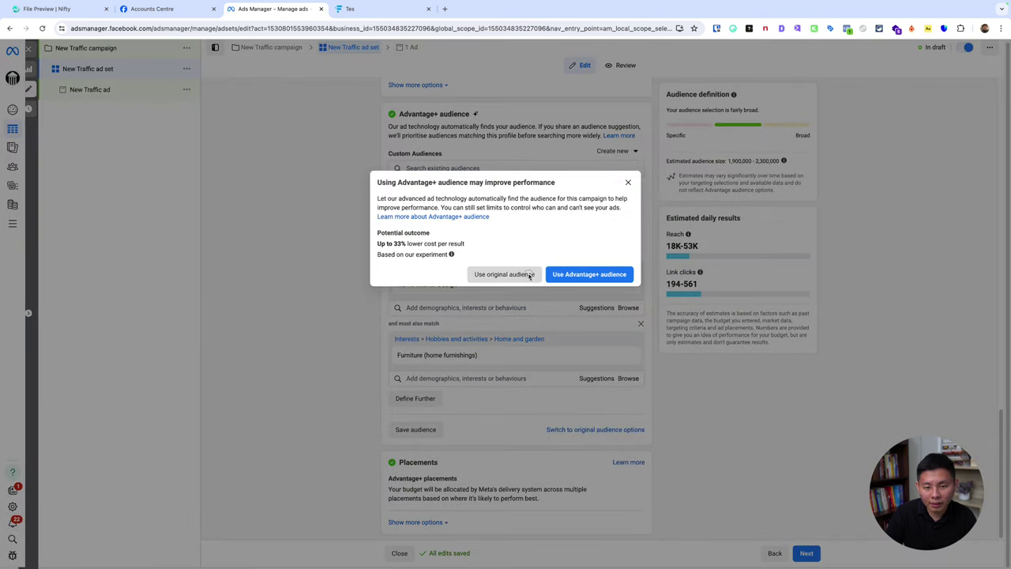
{"action": "left_click", "coordinate": [503, 274]}
- Look over the ad set's audience and exclusion options, and briefly open the ad account's audience controls before returning to the ad set
{"action": "scroll", "coordinate": [533, 332], "scroll_direction": "down", "scroll_amount": 10}
{"action": "scroll", "coordinate": [534, 368], "scroll_direction": "down", "scroll_amount": 5}
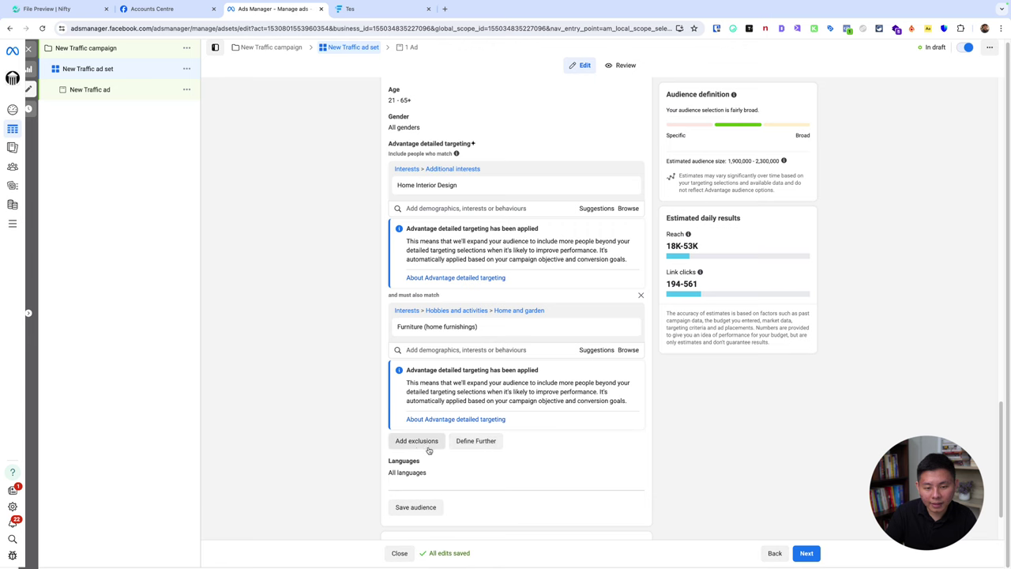
{"action": "scroll", "coordinate": [497, 304], "scroll_direction": "up", "scroll_amount": 8}
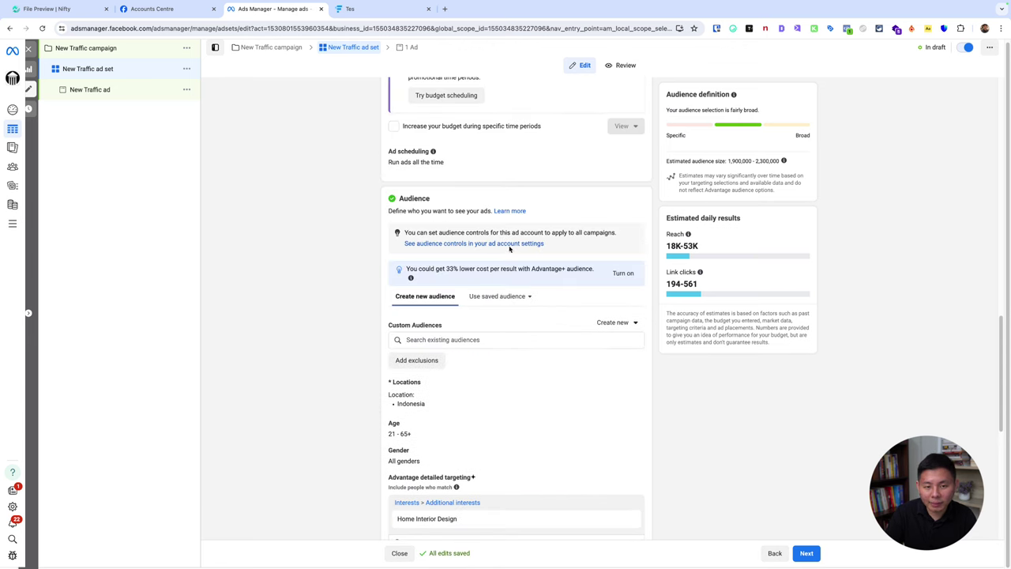
{"action": "left_click", "coordinate": [508, 243]}
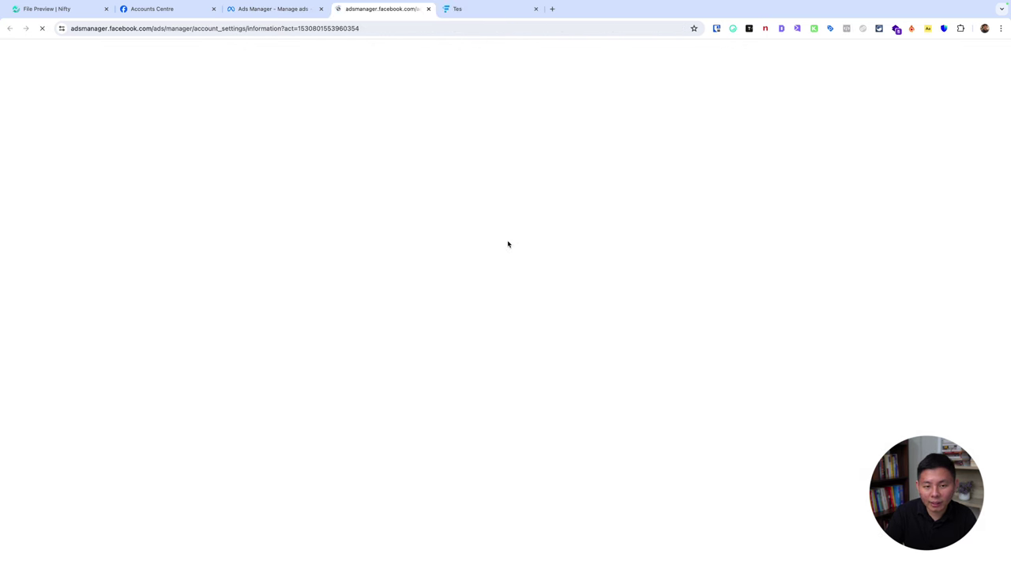
{"action": "left_click", "coordinate": [427, 9]}
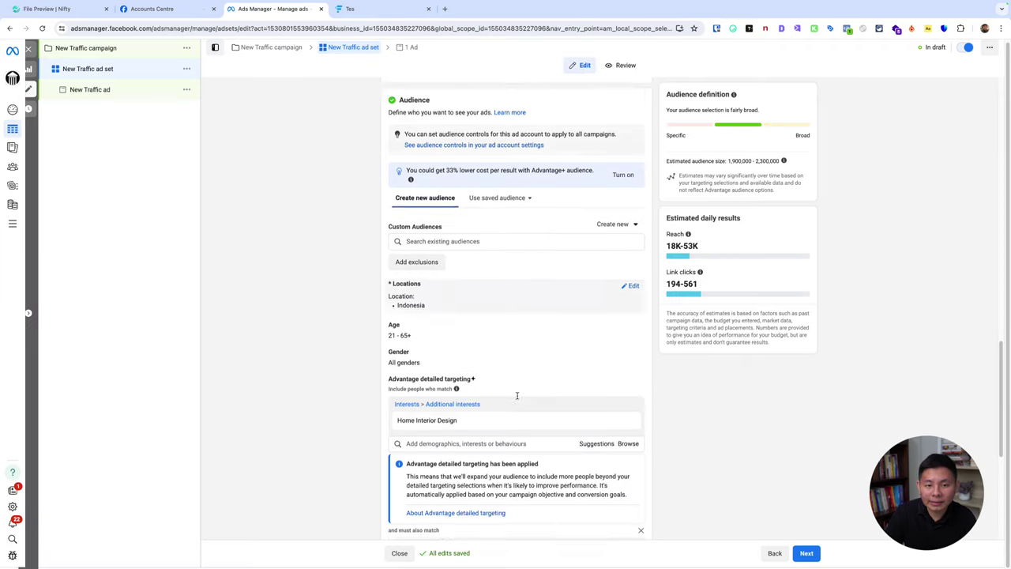
- Draw two overlapping red circles beside the audience section and label them "Home interior" and "Furniture"
{"action": "scroll", "coordinate": [517, 396], "scroll_direction": "down", "scroll_amount": 2}
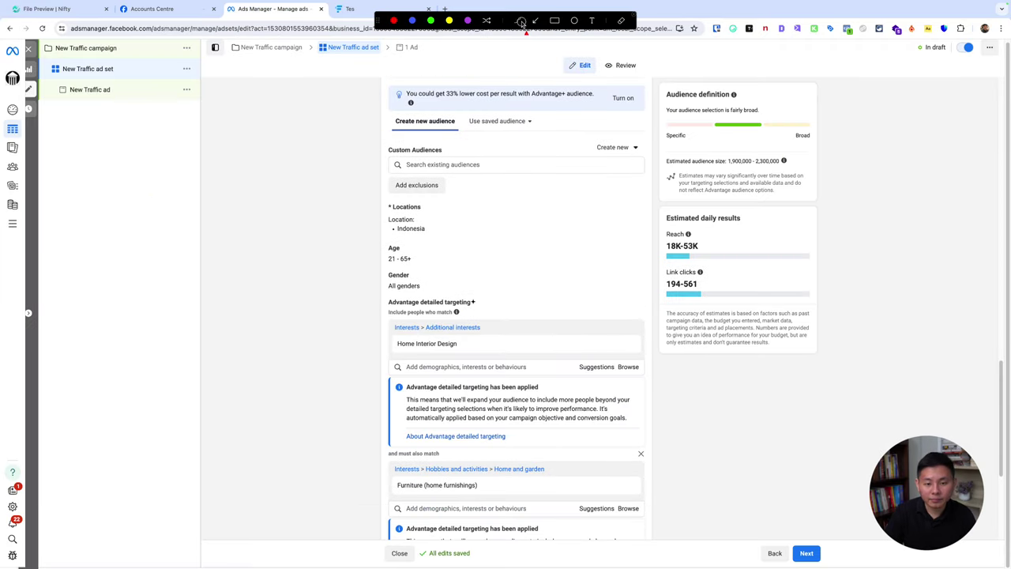
{"action": "mouse_move", "coordinate": [63, 270]}
{"action": "left_mouse_down"}
{"action": "mouse_move", "coordinate": [13, 388]}
{"action": "mouse_move", "coordinate": [124, 290]}
{"action": "mouse_move", "coordinate": [54, 270]}
{"action": "left_mouse_up"}
{"action": "mouse_move", "coordinate": [273, 277]}
{"action": "left_mouse_down"}
{"action": "mouse_move", "coordinate": [214, 280]}
{"action": "mouse_move", "coordinate": [163, 449]}
{"action": "mouse_move", "coordinate": [316, 287]}
{"action": "mouse_move", "coordinate": [262, 274]}
{"action": "left_mouse_up"}
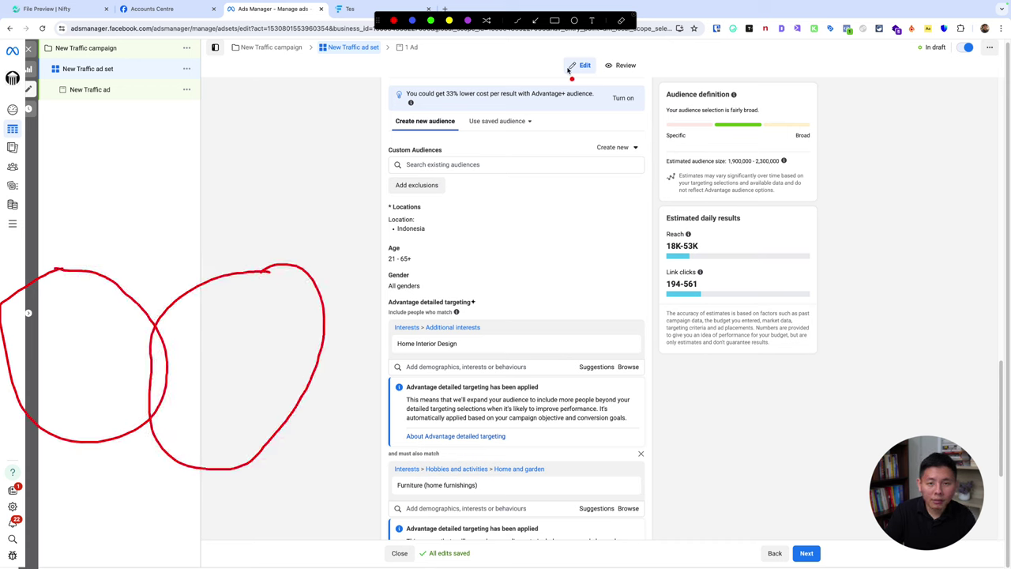
{"action": "left_click", "coordinate": [47, 350]}
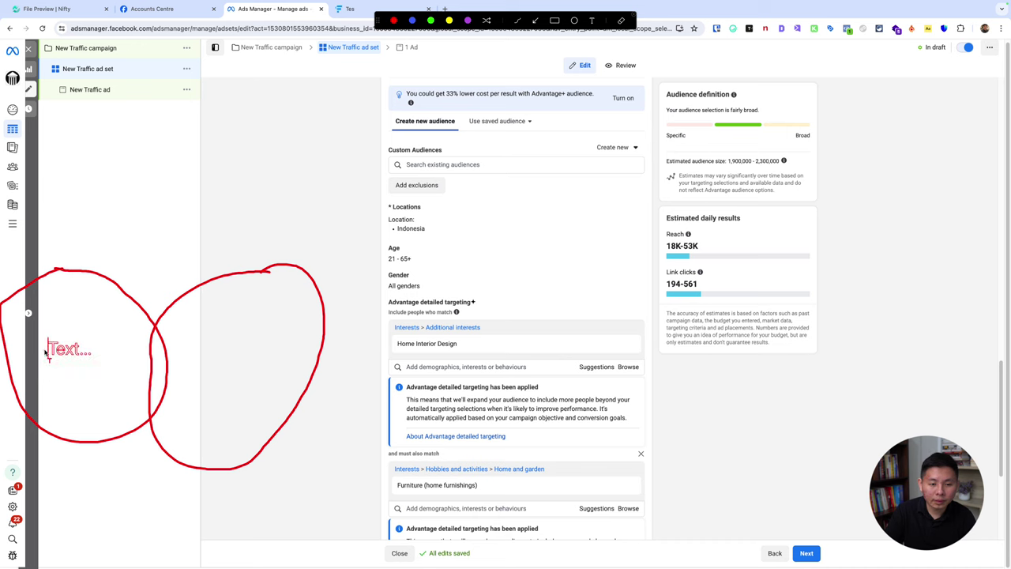
{"action": "type", "text": "Home interior"}
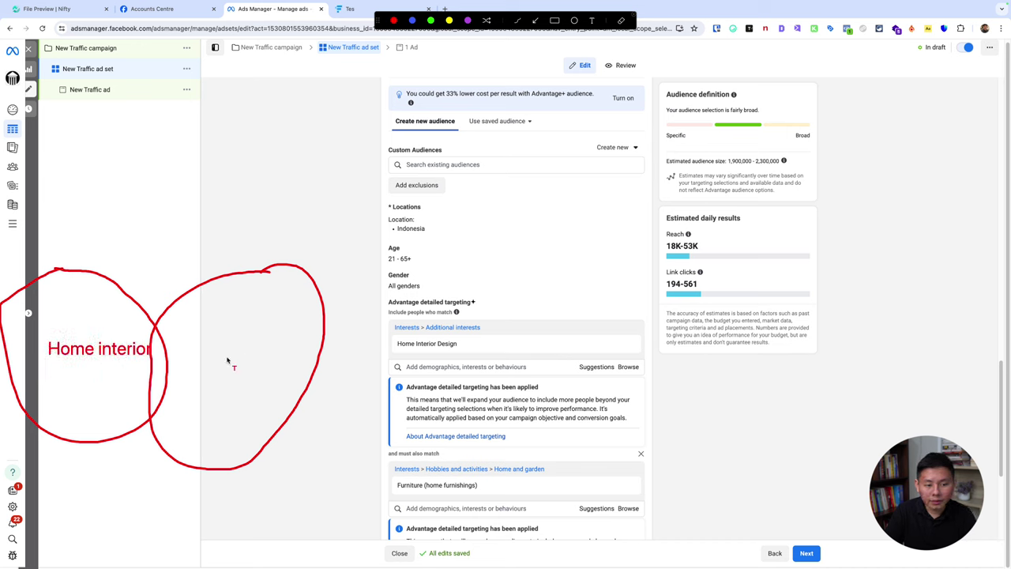
{"action": "left_click", "coordinate": [215, 357]}
{"action": "type", "text": "F"}
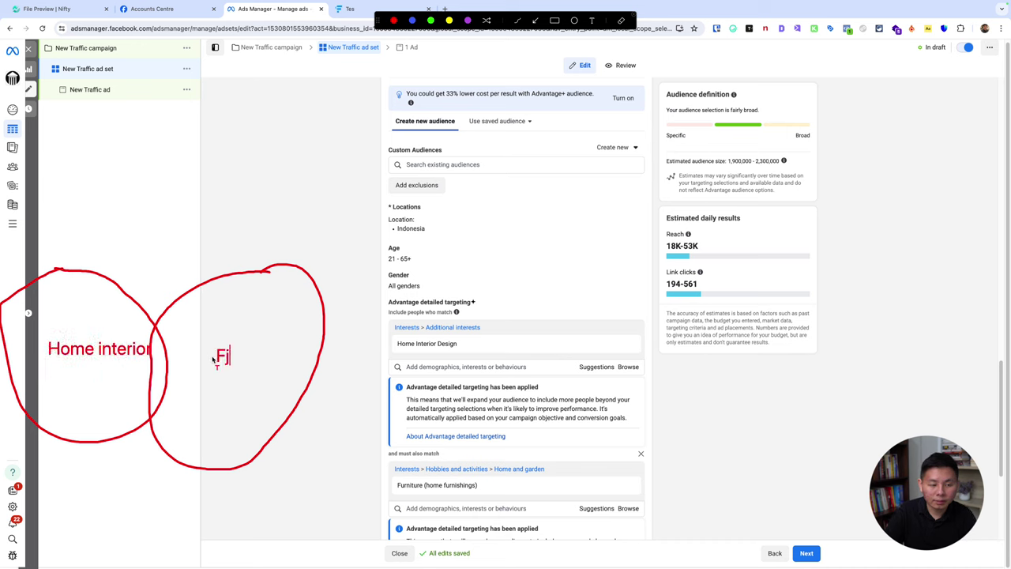
{"action": "type", "text": "urniture"}
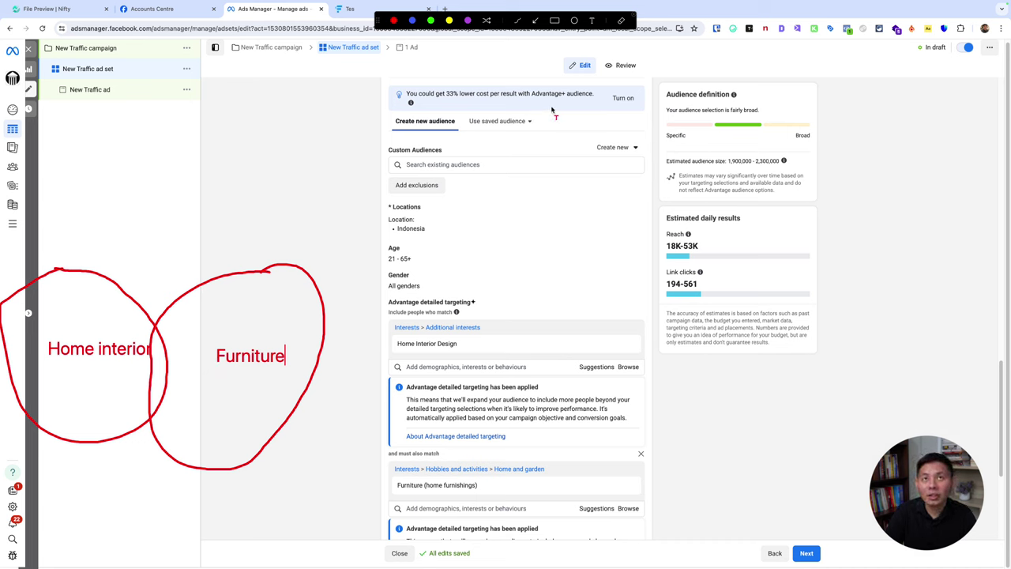
- Draw a small red ellipse inside the Furniture circle and label it "Arsitek"
{"action": "left_click", "coordinate": [574, 20]}
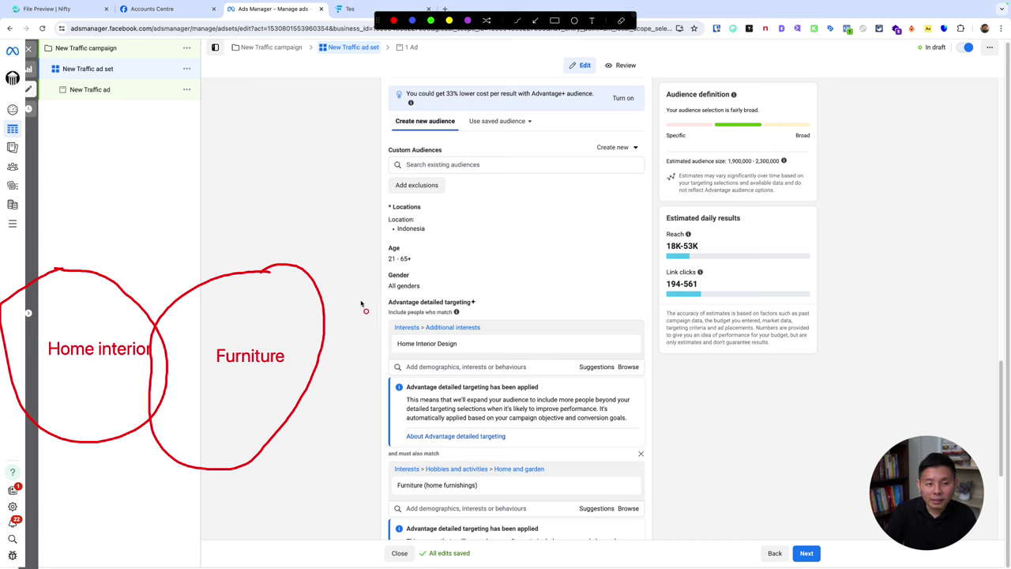
{"action": "left_click_drag", "start_coordinate": [245, 290], "coordinate": [312, 340]}
{"action": "left_click", "coordinate": [591, 20]}
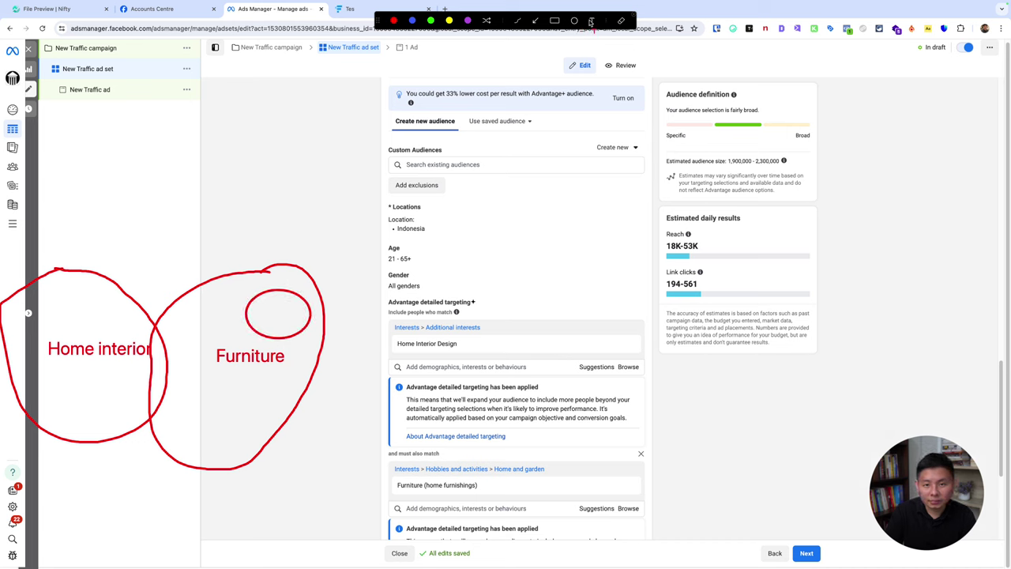
{"action": "left_click", "coordinate": [261, 315]}
{"action": "type", "text": "E"}
{"action": "key", "text": "BackSpace"}
{"action": "type", "text": "Arsitek"}
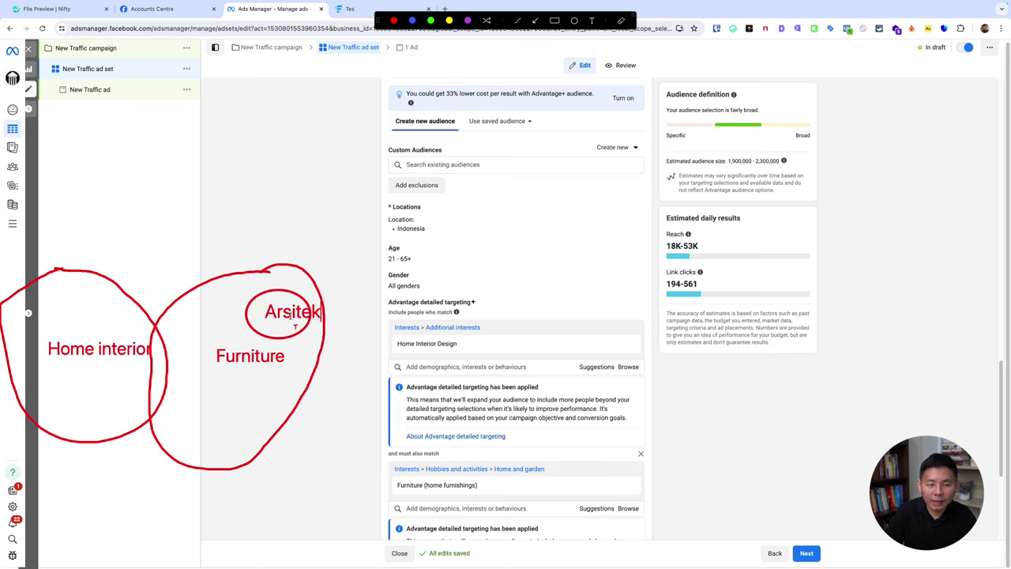
- Mark an area of the Furniture circle and cross out the Arsitek ellipse in red, clearing the drawings when finished
{"action": "left_click", "coordinate": [292, 316]}
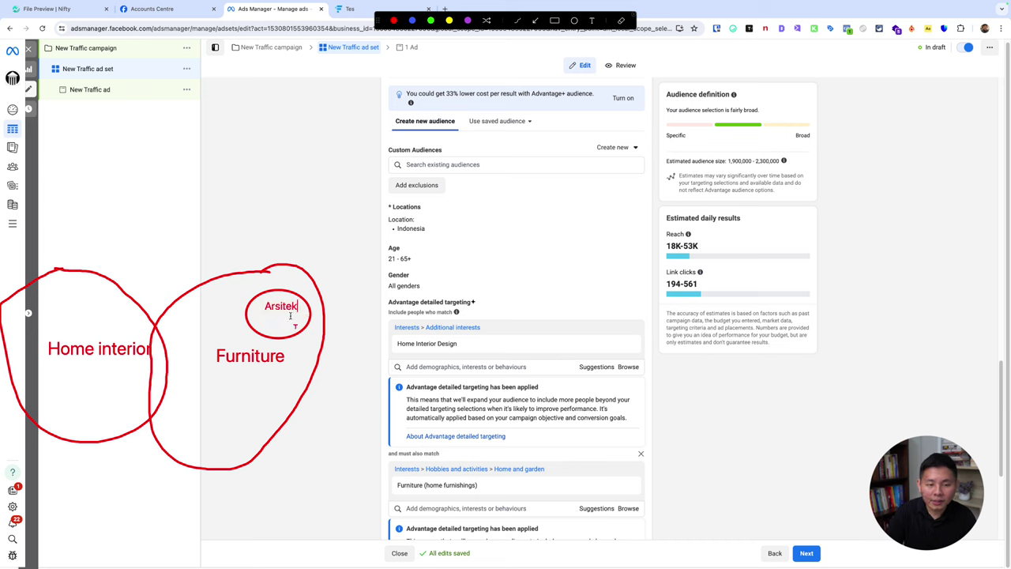
{"action": "left_click", "coordinate": [521, 21]}
{"action": "mouse_move", "coordinate": [212, 314]}
{"action": "left_mouse_down"}
{"action": "mouse_move", "coordinate": [203, 407]}
{"action": "mouse_move", "coordinate": [263, 414]}
{"action": "mouse_move", "coordinate": [272, 364]}
{"action": "mouse_move", "coordinate": [314, 362]}
{"action": "left_mouse_up"}
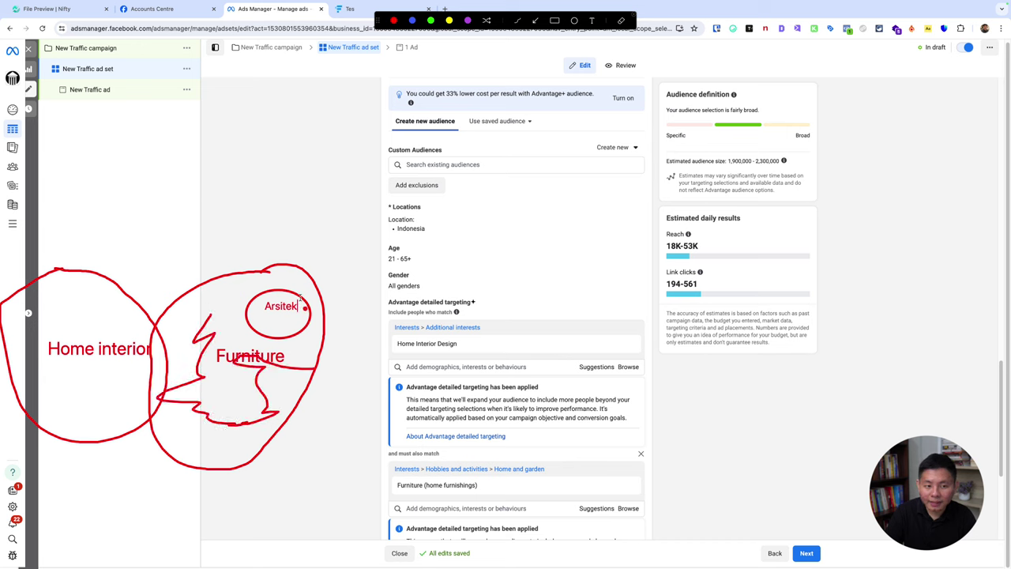
{"action": "left_click_drag", "start_coordinate": [252, 294], "coordinate": [289, 338]}
{"action": "left_click", "coordinate": [291, 328]}
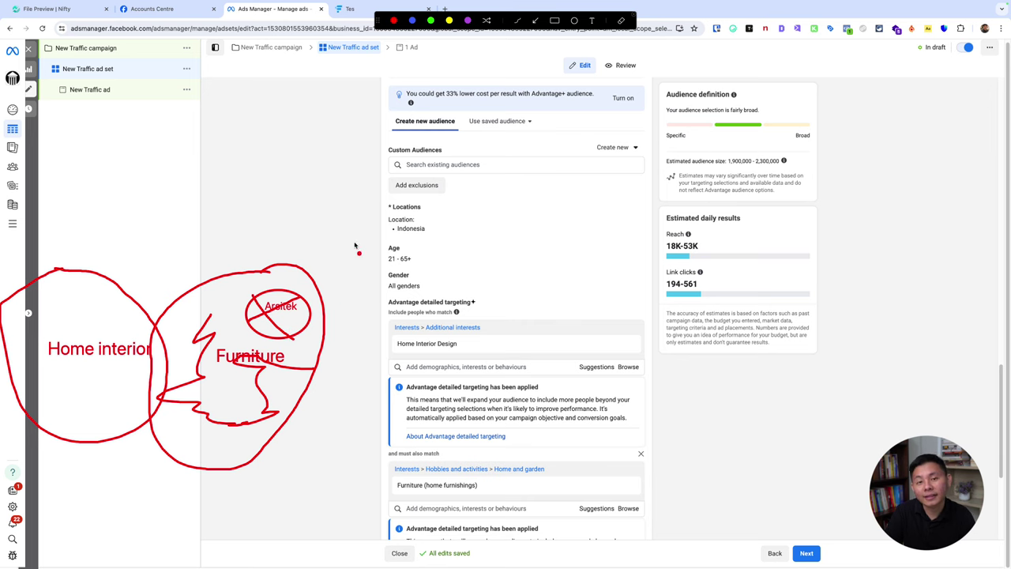
{"action": "key", "text": "Escape"}
{"action": "scroll", "coordinate": [332, 304], "scroll_direction": "down", "scroll_amount": 3}
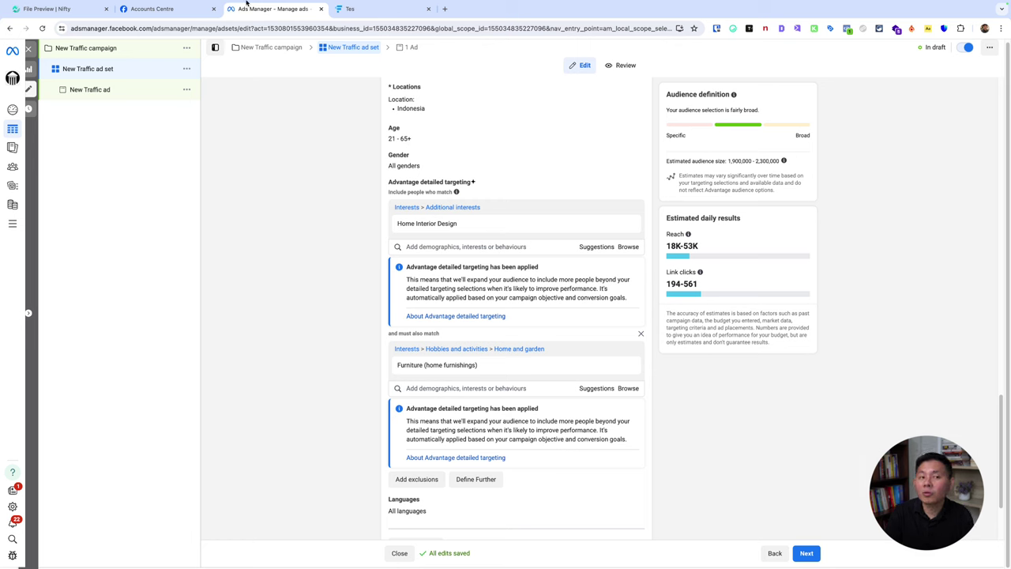
- Switch to Accounts Centre, open the full list of ad topics advertisers can use, and check its sorting options
{"action": "left_click", "coordinate": [189, 14]}
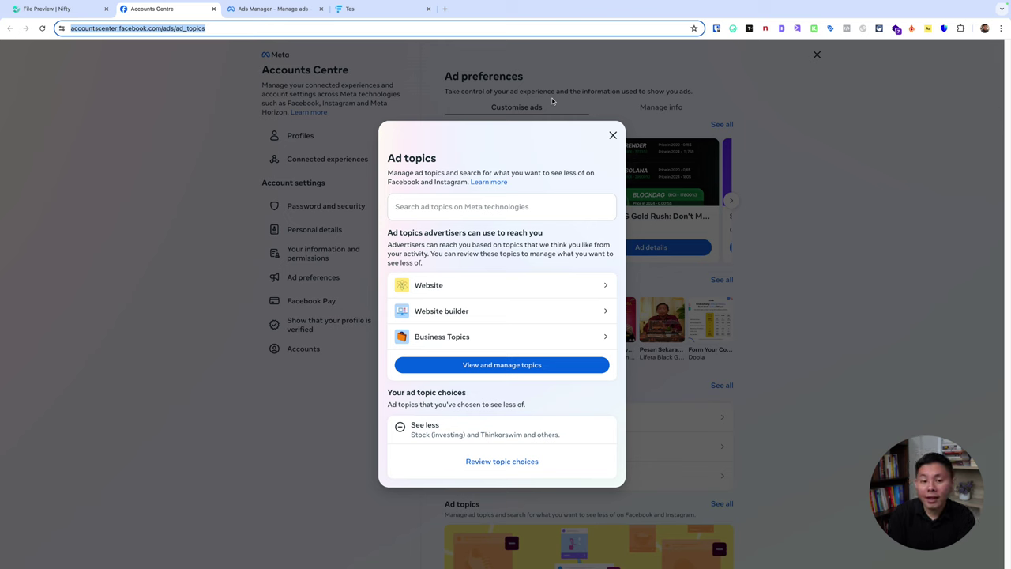
{"action": "left_click", "coordinate": [536, 368]}
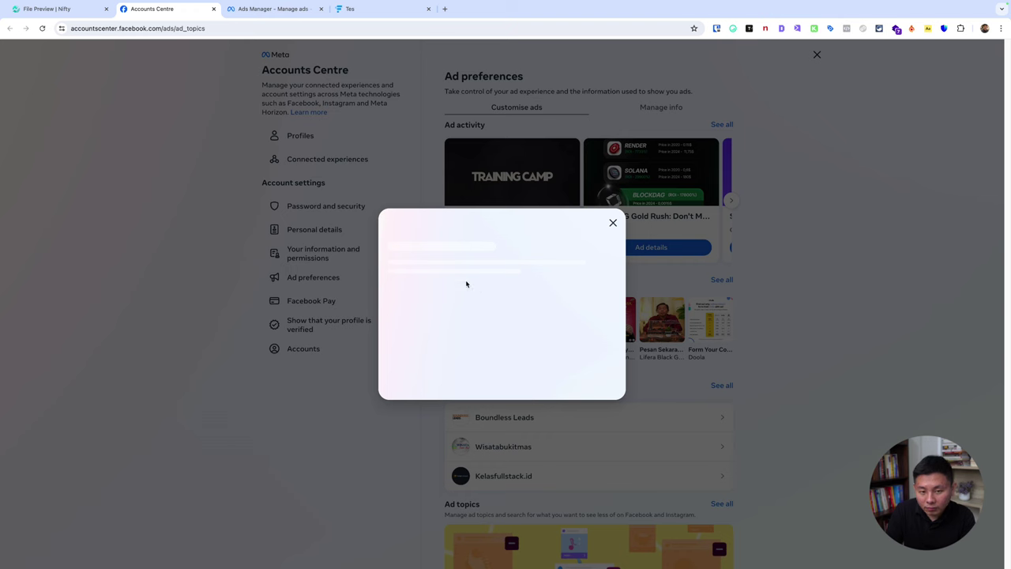
{"action": "scroll", "coordinate": [510, 390], "scroll_direction": "down", "scroll_amount": 5}
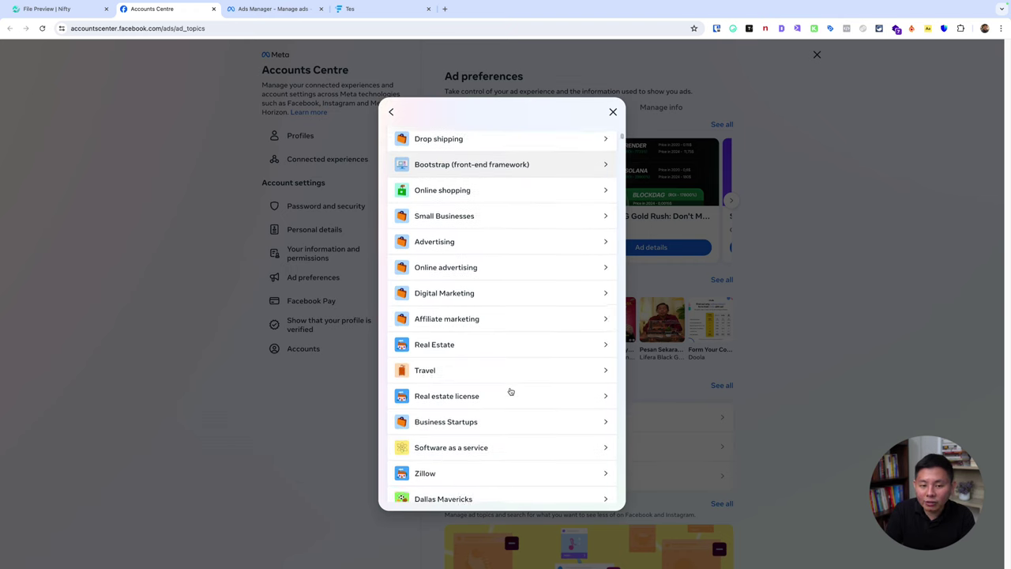
{"action": "scroll", "coordinate": [510, 390], "scroll_direction": "up", "scroll_amount": 3}
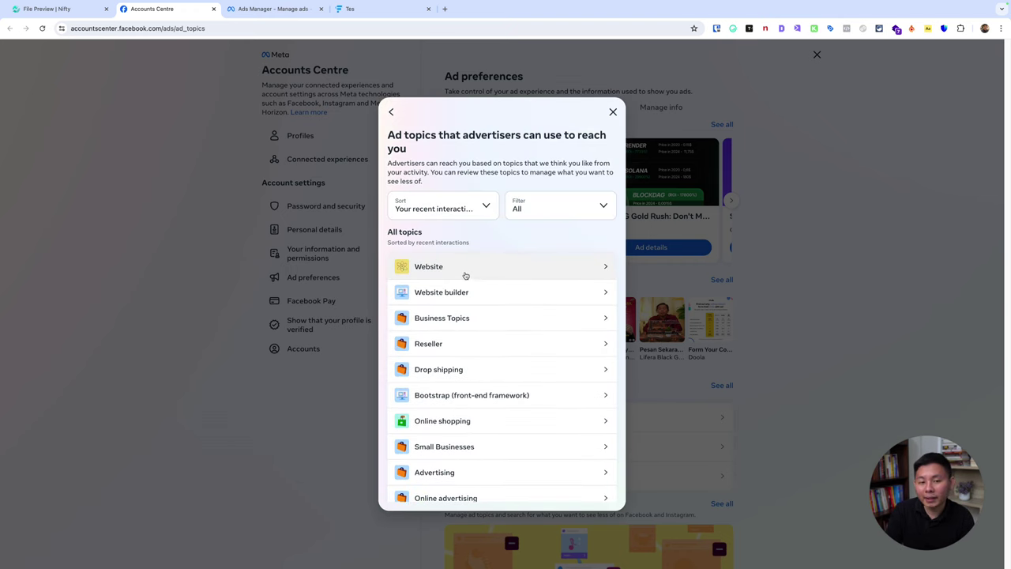
{"action": "left_click", "coordinate": [458, 207]}
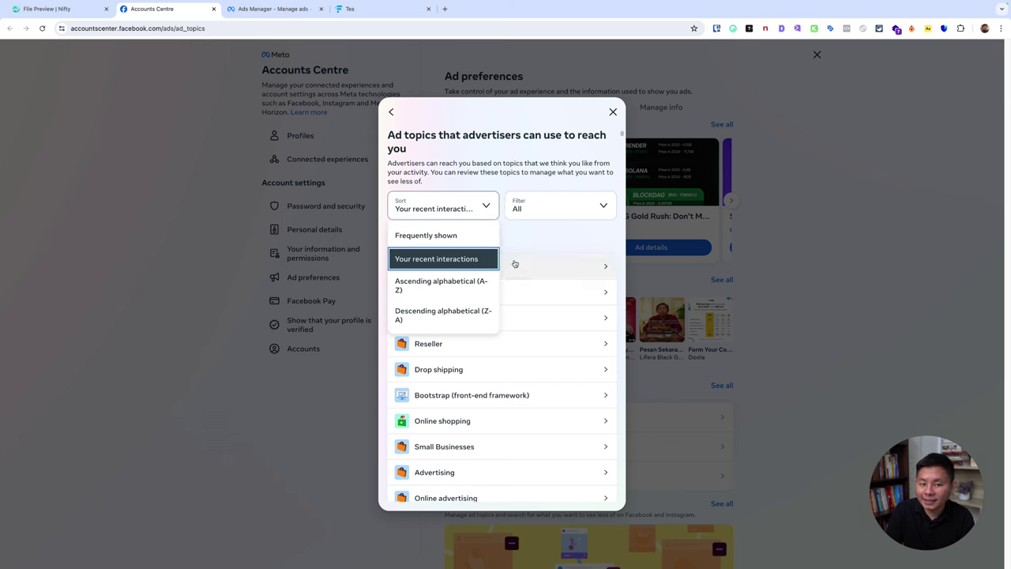
{"action": "left_click", "coordinate": [597, 240]}
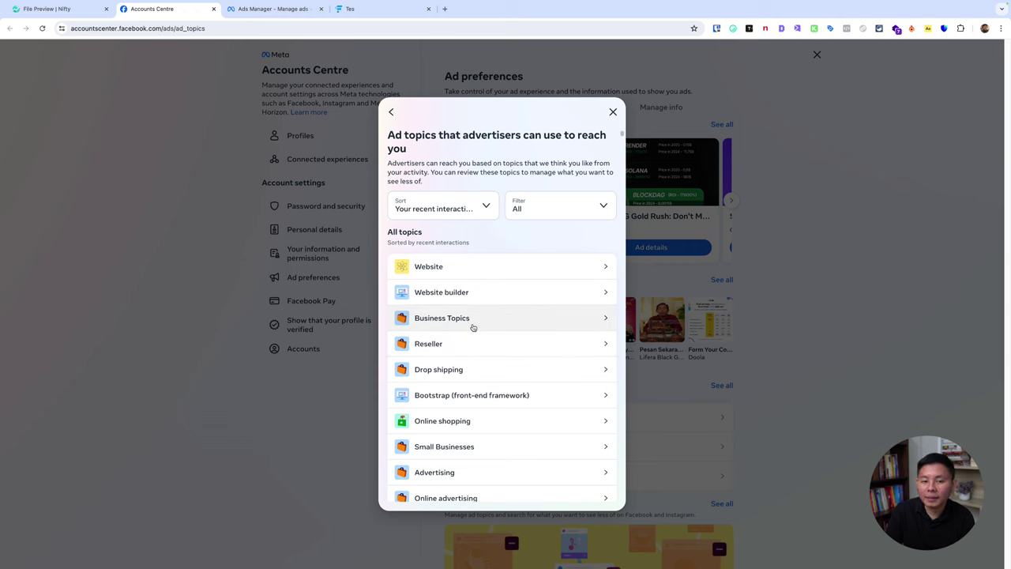
- Read through the ad topics sorted by recent interactions to examine which interests are assigned to the account
{"action": "scroll", "coordinate": [565, 353], "scroll_direction": "down", "scroll_amount": 5}
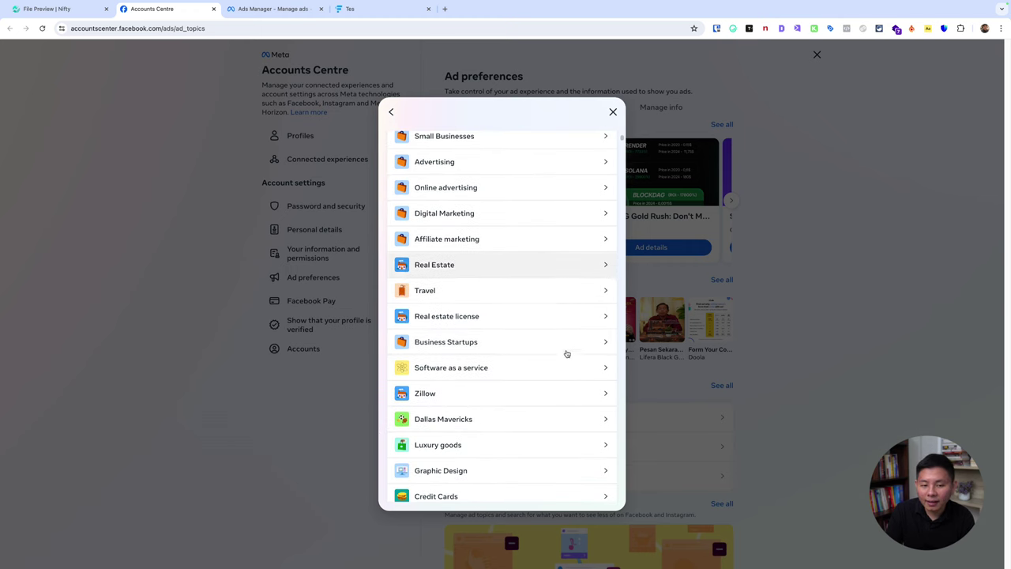
{"action": "scroll", "coordinate": [566, 354], "scroll_direction": "down", "scroll_amount": 5}
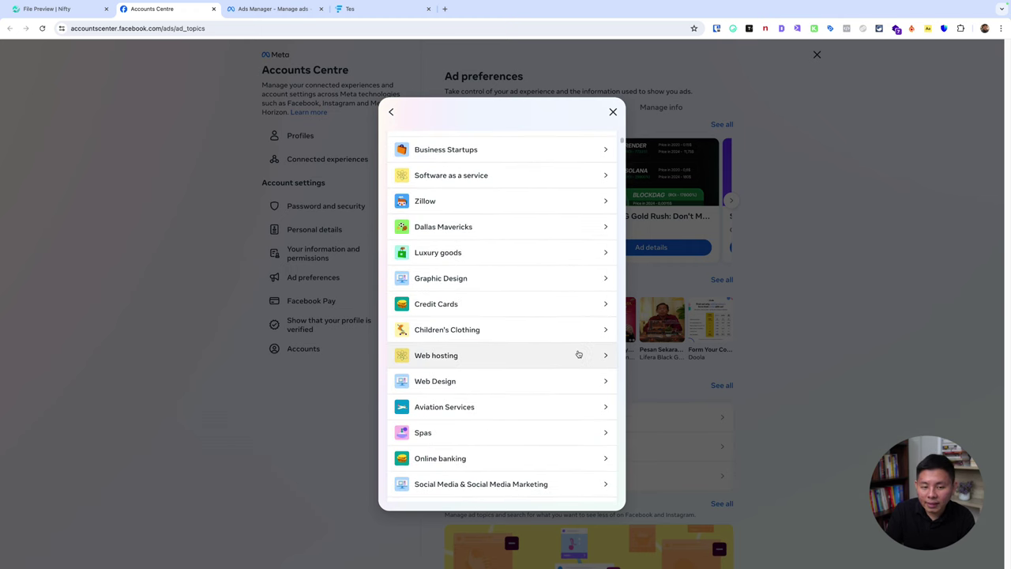
{"action": "scroll", "coordinate": [577, 354], "scroll_direction": "down", "scroll_amount": 2}
{"action": "scroll", "coordinate": [563, 372], "scroll_direction": "down", "scroll_amount": 3}
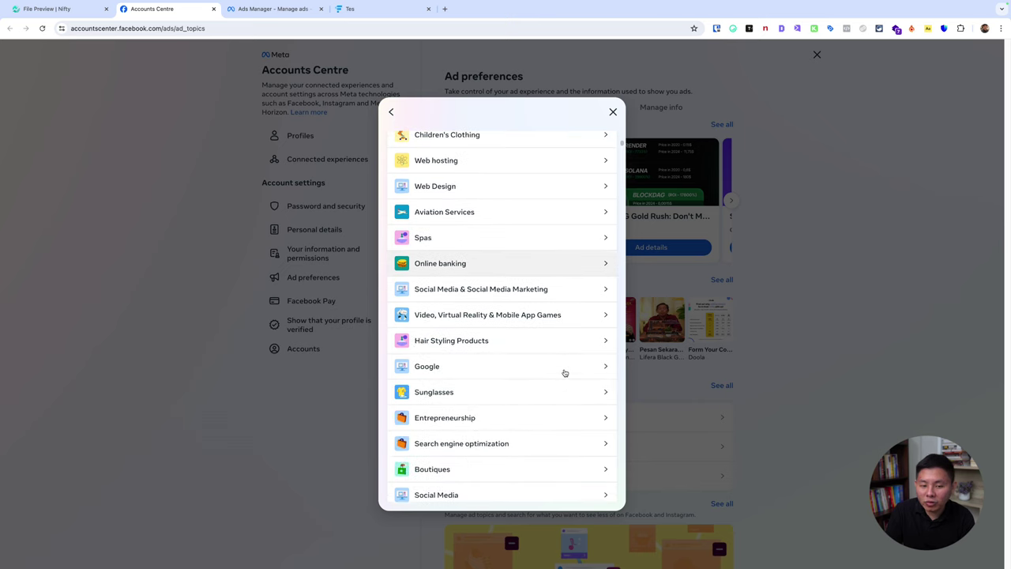
{"action": "scroll", "coordinate": [561, 372], "scroll_direction": "down", "scroll_amount": 2}
{"action": "scroll", "coordinate": [509, 390], "scroll_direction": "down", "scroll_amount": 2}
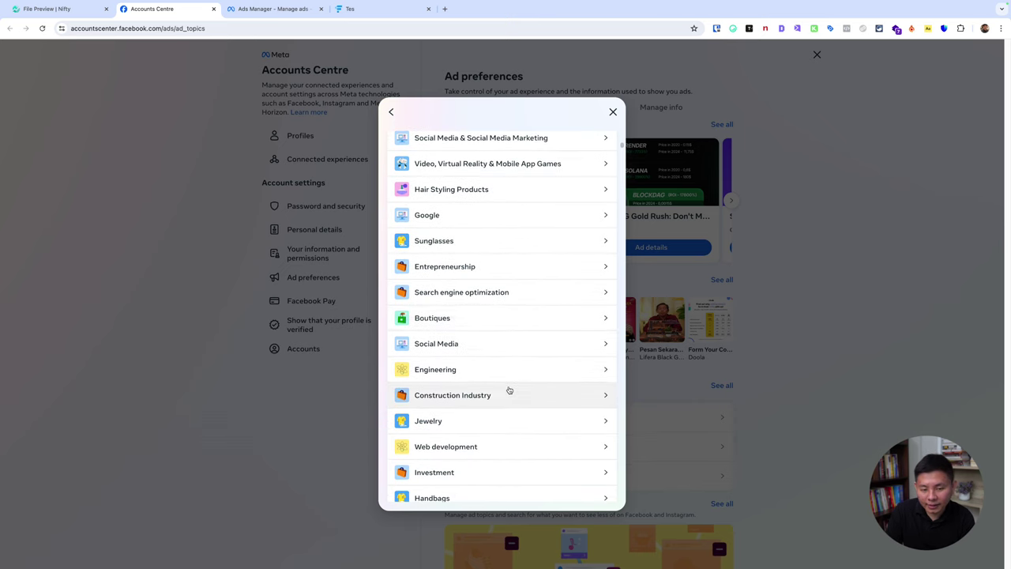
{"action": "scroll", "coordinate": [509, 390], "scroll_direction": "down", "scroll_amount": 5}
{"action": "scroll", "coordinate": [533, 428], "scroll_direction": "down", "scroll_amount": 3}
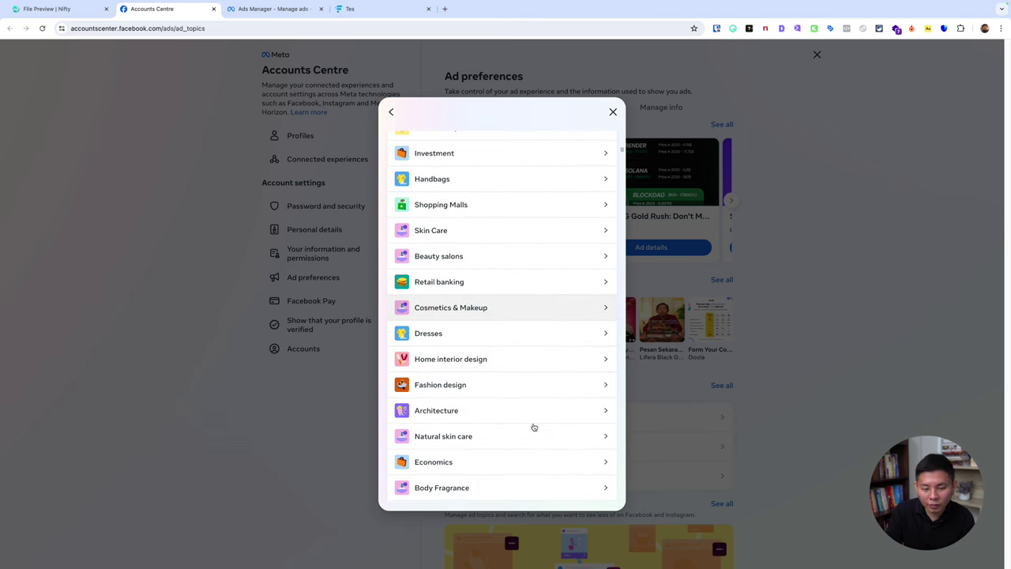
{"action": "scroll", "coordinate": [534, 427], "scroll_direction": "down", "scroll_amount": 5}
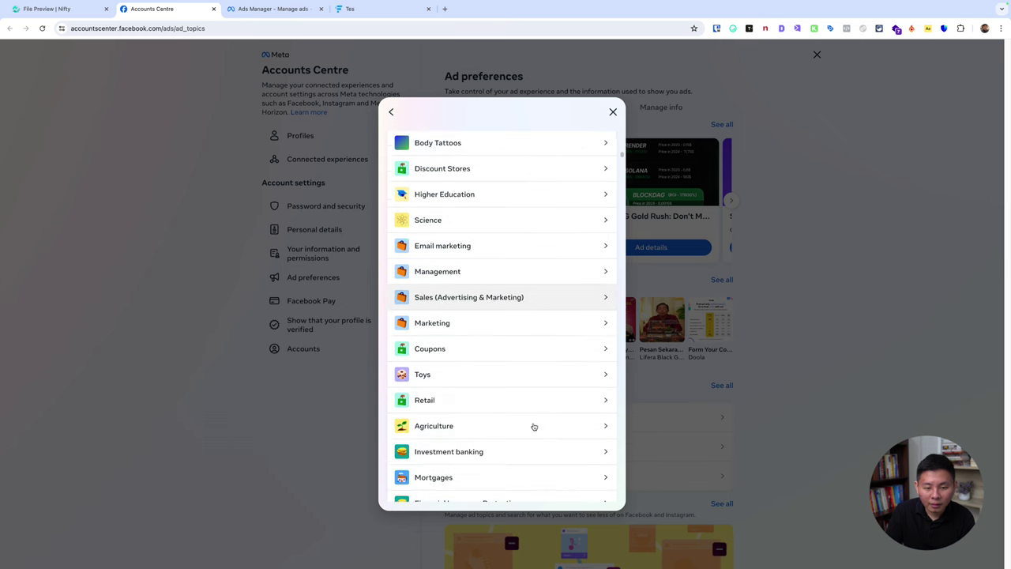
{"action": "scroll", "coordinate": [534, 427], "scroll_direction": "down", "scroll_amount": 5}
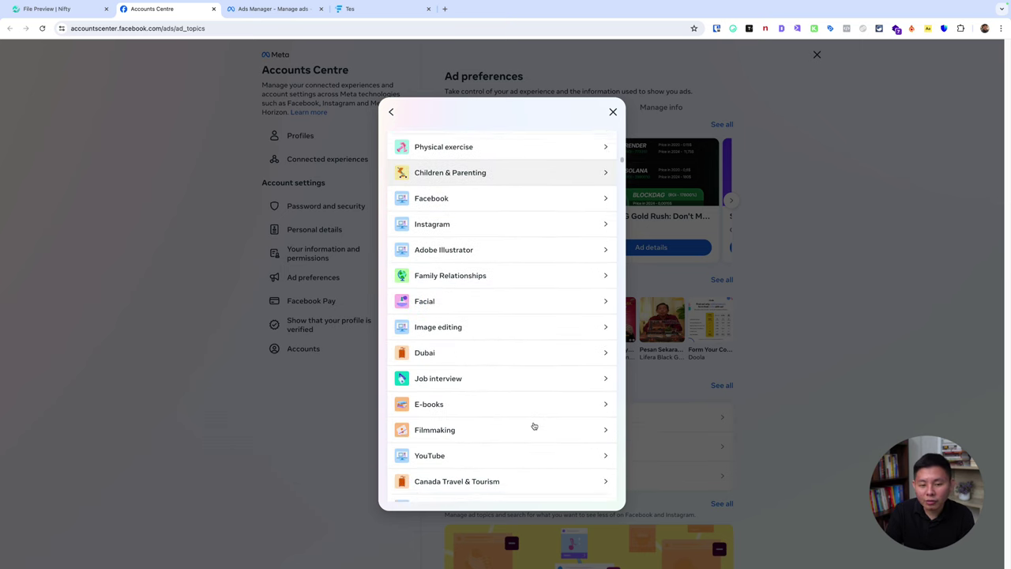
{"action": "scroll", "coordinate": [534, 425], "scroll_direction": "down", "scroll_amount": 3}
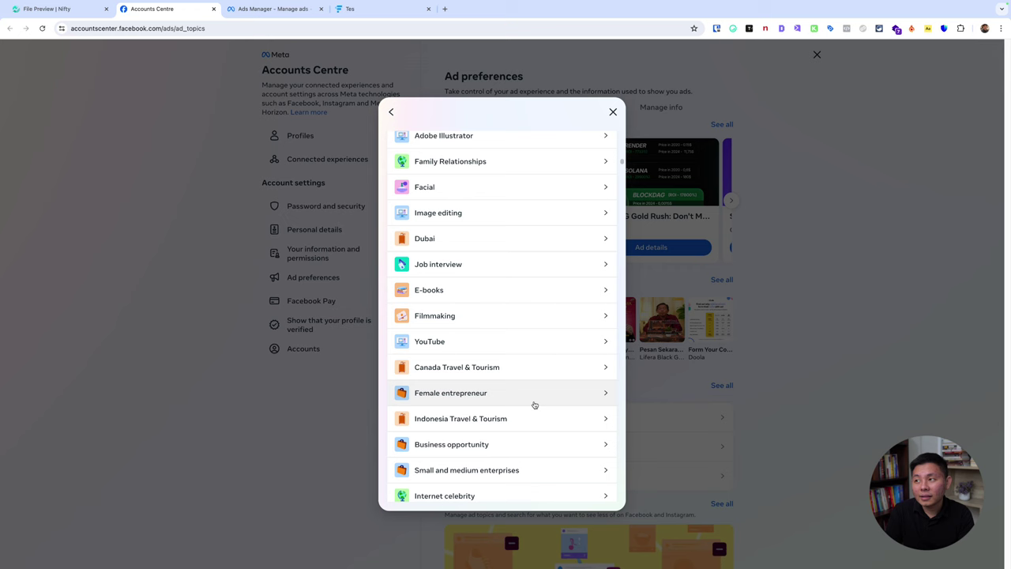
{"action": "scroll", "coordinate": [533, 404], "scroll_direction": "down", "scroll_amount": 4}
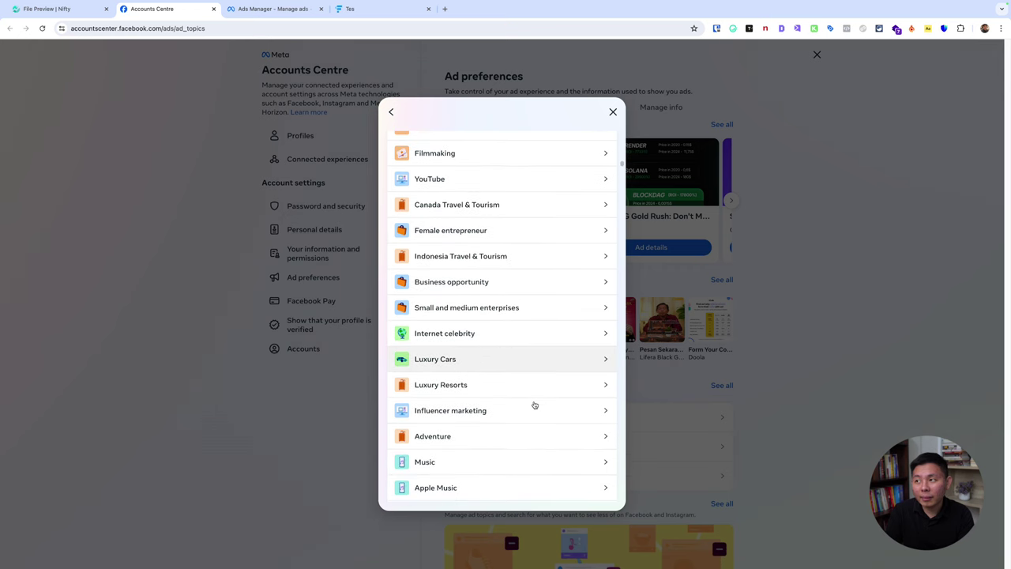
{"action": "scroll", "coordinate": [534, 404], "scroll_direction": "down", "scroll_amount": 1}
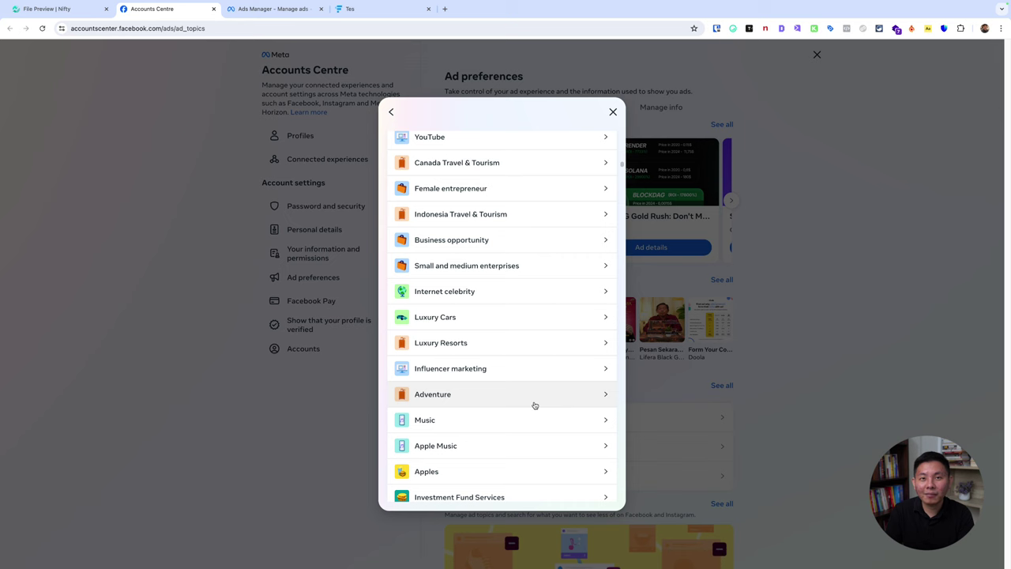
{"action": "scroll", "coordinate": [534, 405], "scroll_direction": "down", "scroll_amount": 7}
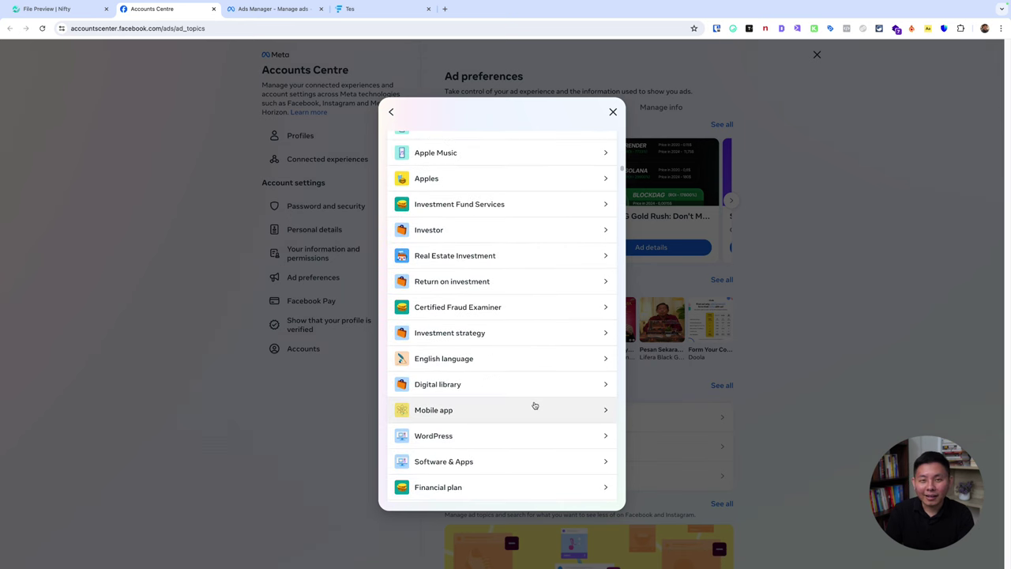
{"action": "scroll", "coordinate": [534, 405], "scroll_direction": "down", "scroll_amount": 10}
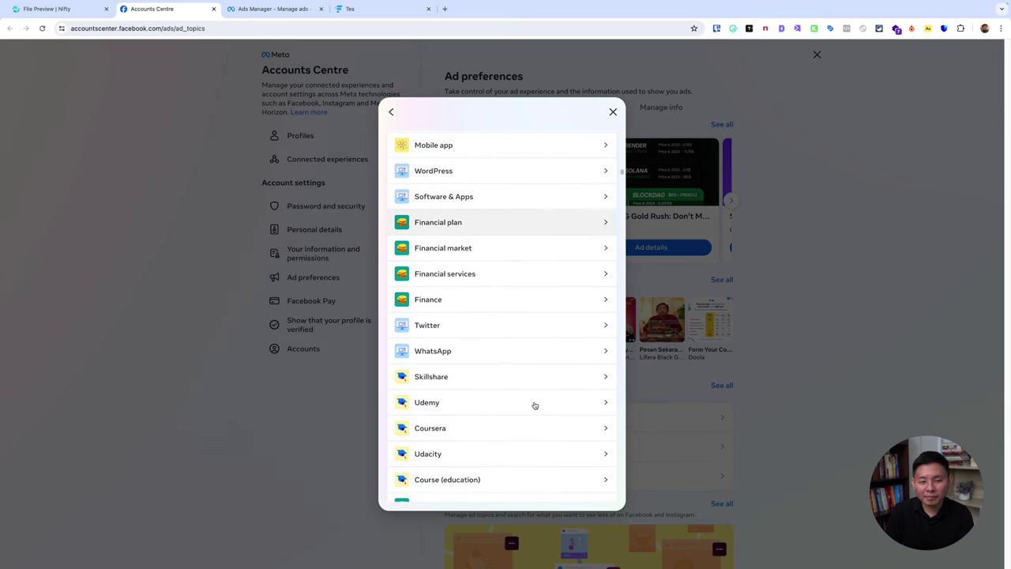
{"action": "scroll", "coordinate": [534, 405], "scroll_direction": "down", "scroll_amount": 12}
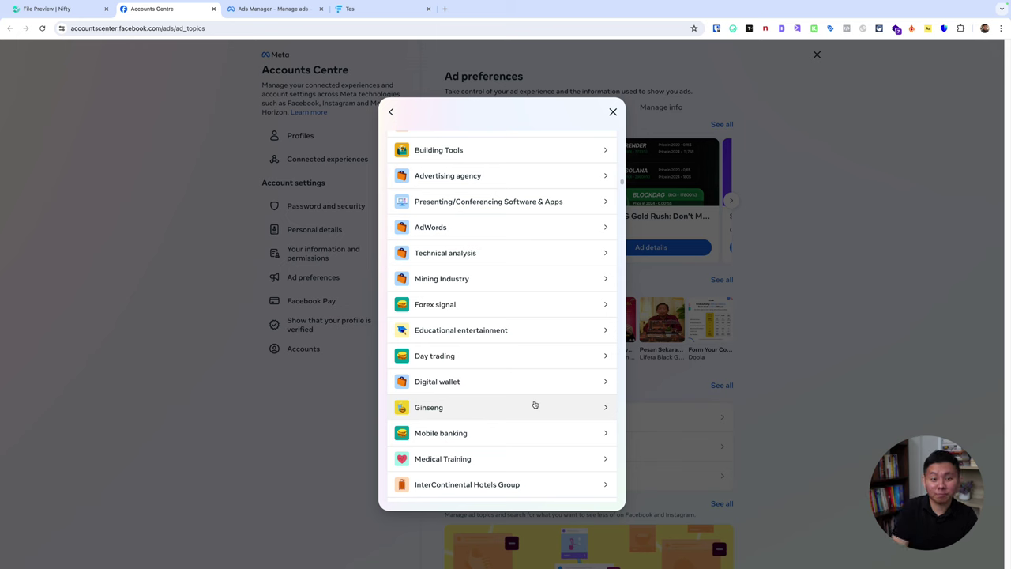
{"action": "scroll", "coordinate": [534, 404], "scroll_direction": "down", "scroll_amount": 9}
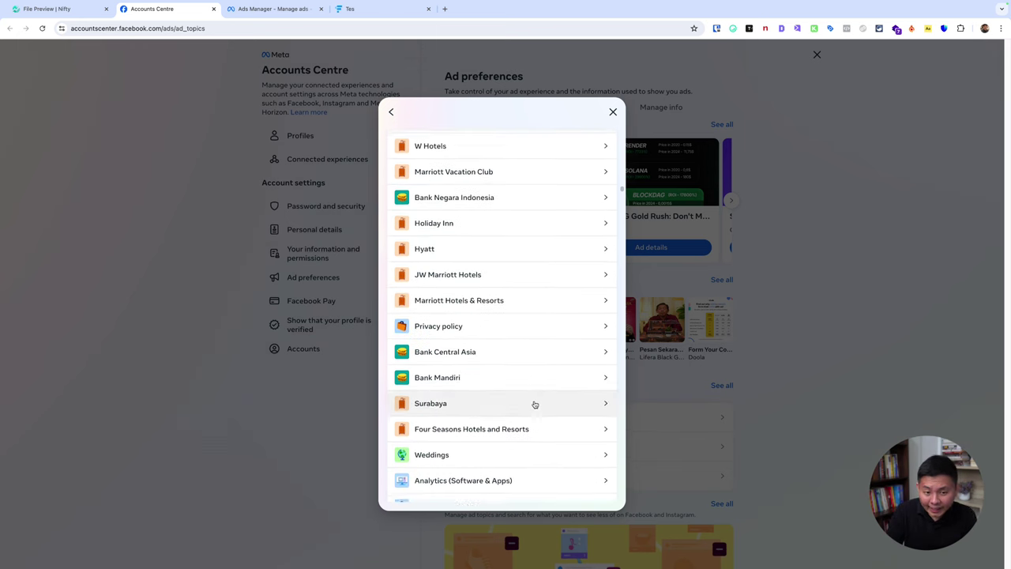
{"action": "scroll", "coordinate": [553, 387], "scroll_direction": "down", "scroll_amount": 4}
{"action": "scroll", "coordinate": [550, 403], "scroll_direction": "down", "scroll_amount": 4}
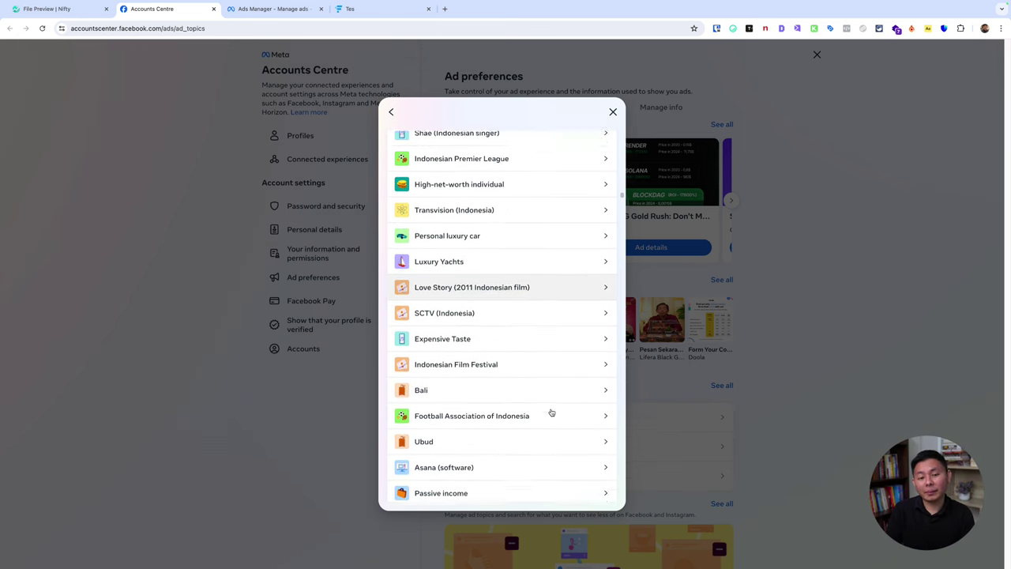
- Circle the Luxury Yachts topic in red and clear the mark before returning to the ad set in Ads Manager
{"action": "key", "text": "ctrl+shift+a"}
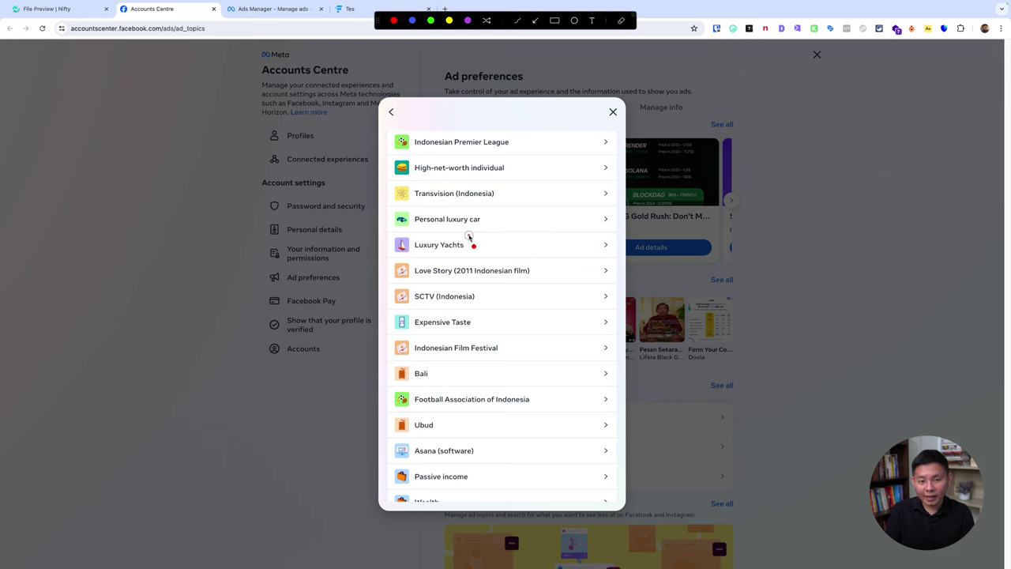
{"action": "mouse_move", "coordinate": [470, 235]}
{"action": "left_mouse_down"}
{"action": "mouse_move", "coordinate": [395, 251]}
{"action": "mouse_move", "coordinate": [477, 254]}
{"action": "mouse_move", "coordinate": [474, 235]}
{"action": "mouse_move", "coordinate": [472, 245]}
{"action": "left_mouse_up"}
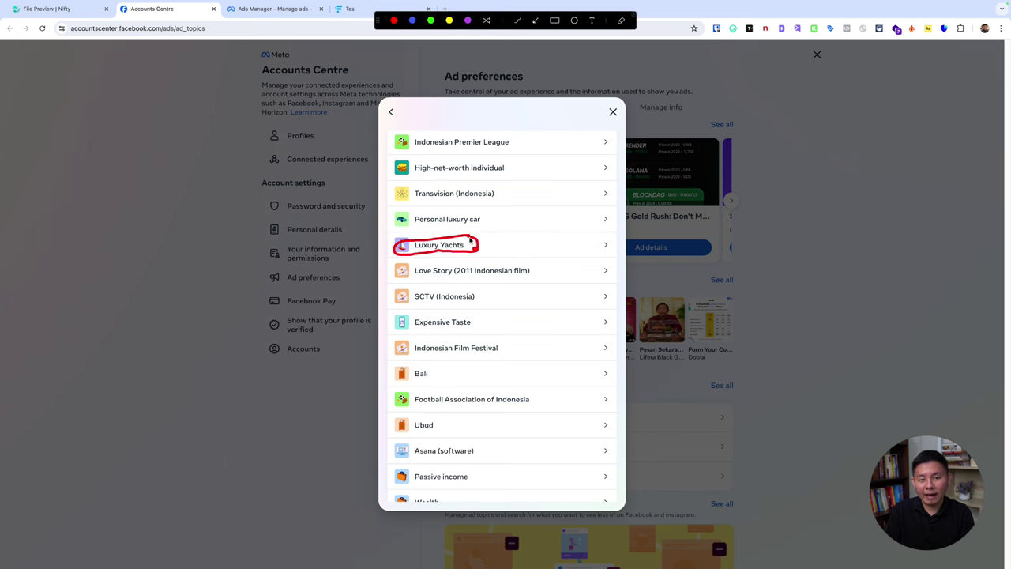
{"action": "key", "text": "Escape"}
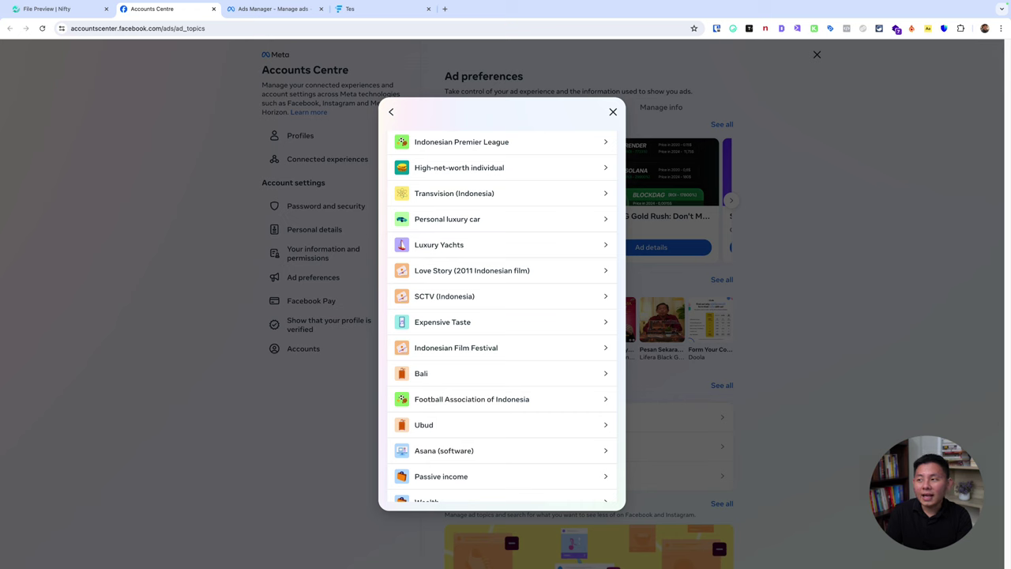
{"action": "left_click", "coordinate": [294, 12]}
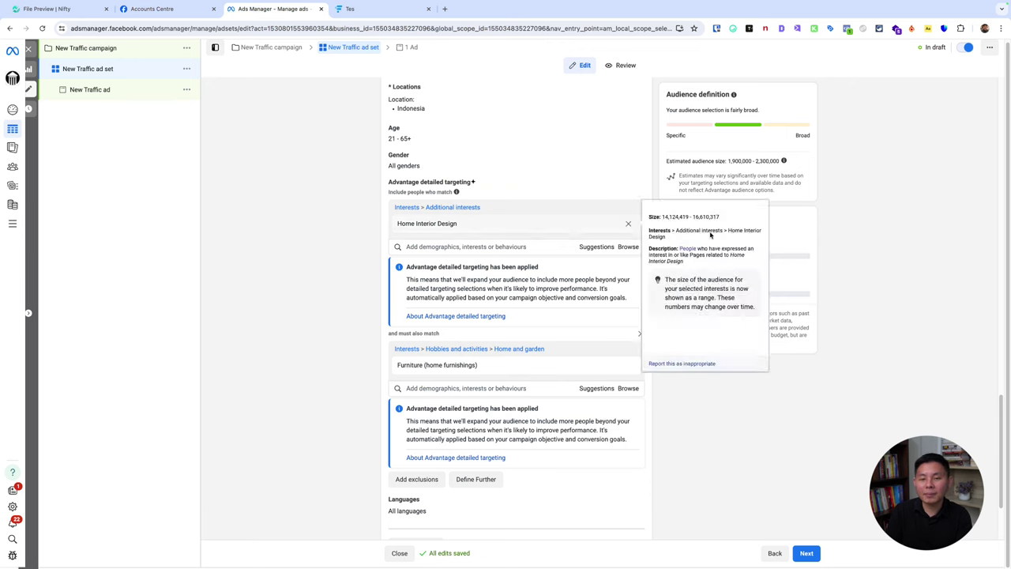